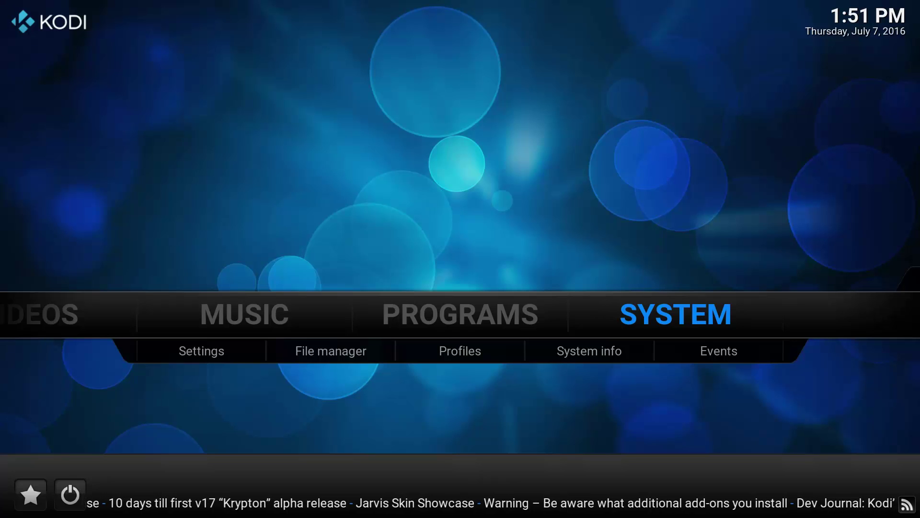
Step: Open Kodi's File manager from the SYSTEM submenu on the home screen
{"action": "key", "text": "Down"}
{"action": "key", "text": "Right"}
{"action": "key", "text": "Return"}
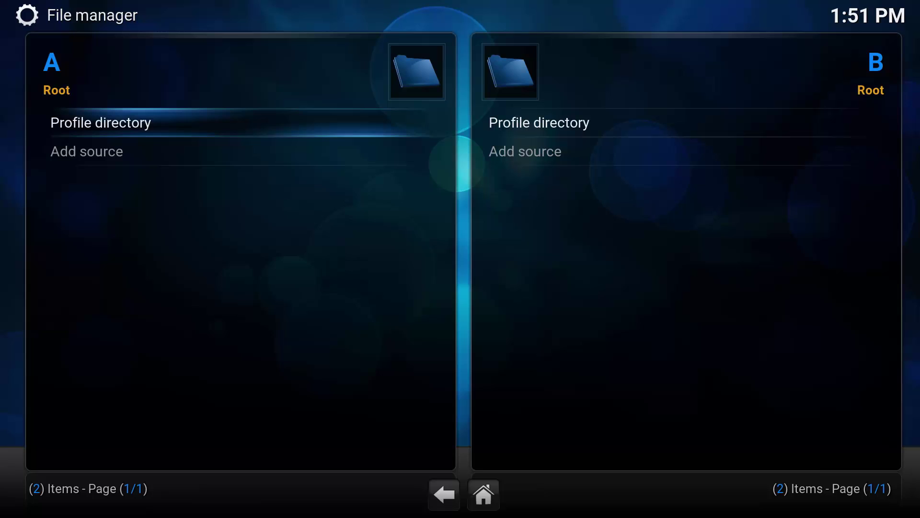
{"action": "key", "text": "Down"}
{"action": "key", "text": "Return"}
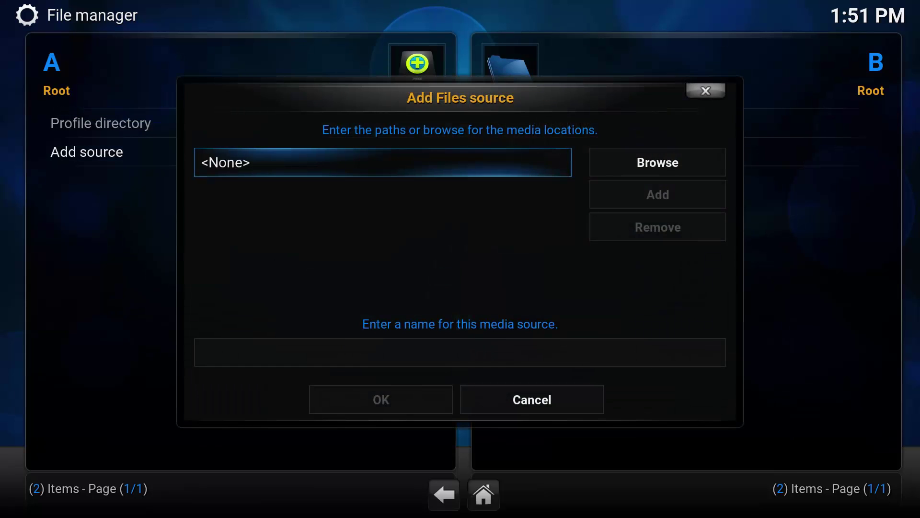
{"action": "key", "text": "Return"}
{"action": "key", "text": "Up"}
{"action": "key", "text": "Up"}
{"action": "key", "text": "Right"}
{"action": "key", "text": "Right"}
{"action": "key", "text": "Right"}
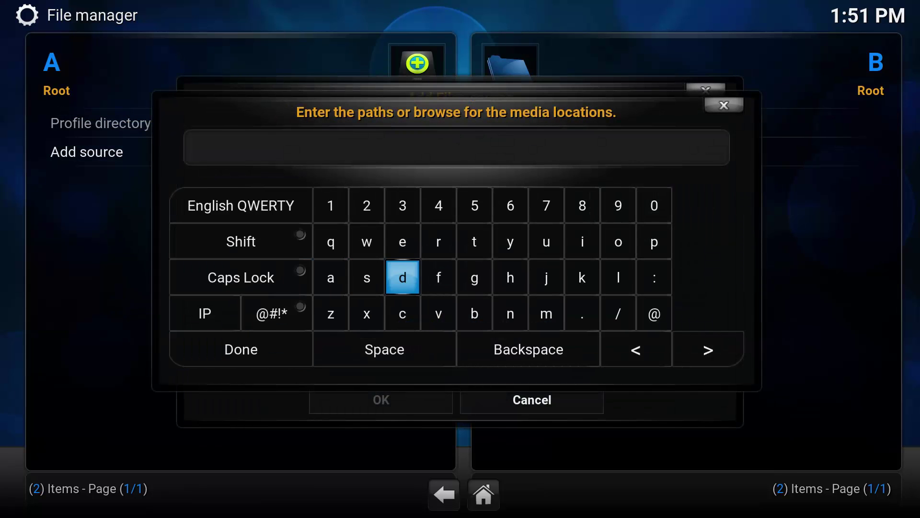
{"action": "key", "text": "Up"}
{"action": "key", "text": "Left"}
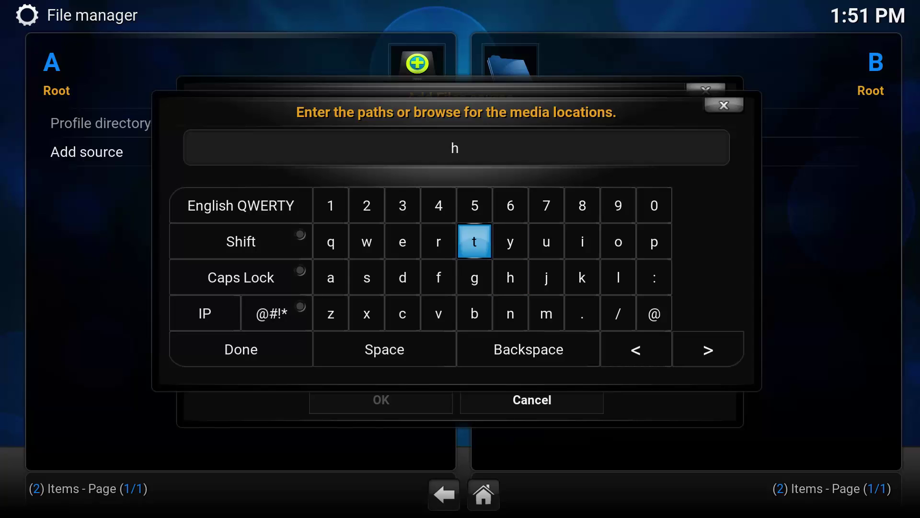
{"action": "key", "text": "Right"}
{"action": "key", "text": "Right"}
{"action": "key", "text": "Right"}
{"action": "key", "text": "Right"}
{"action": "key", "text": "Right"}
{"action": "key", "text": "Return"}
{"action": "key", "text": "Down"}
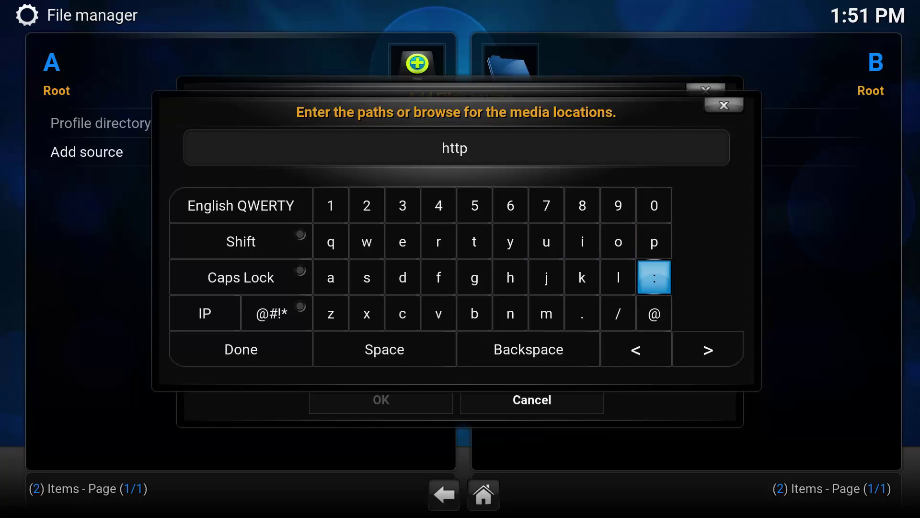
{"action": "key", "text": "Return"}
{"action": "key", "text": "Down"}
{"action": "key", "text": "Left"}
{"action": "key", "text": "Left"}
{"action": "key", "text": "Right"}
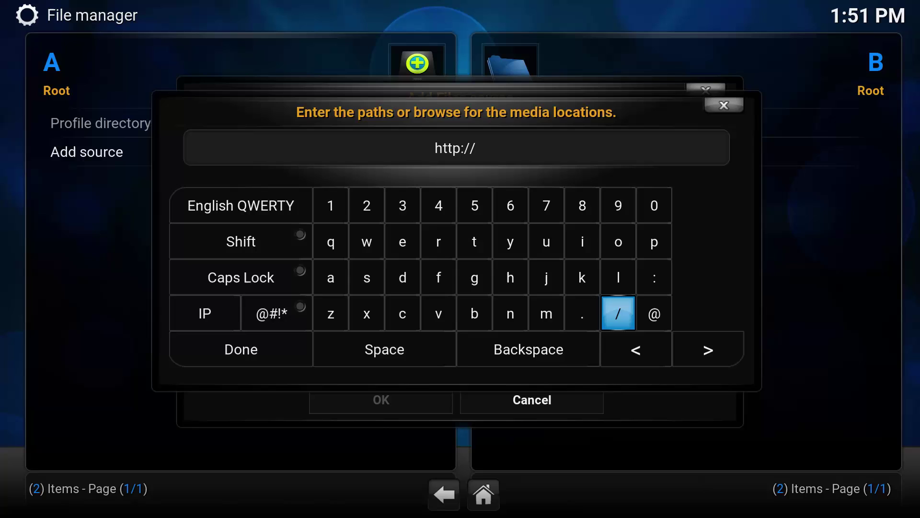
{"action": "key", "text": "Left"}
{"action": "key", "text": "Left"}
{"action": "key", "text": "Left"}
{"action": "key", "text": "Left"}
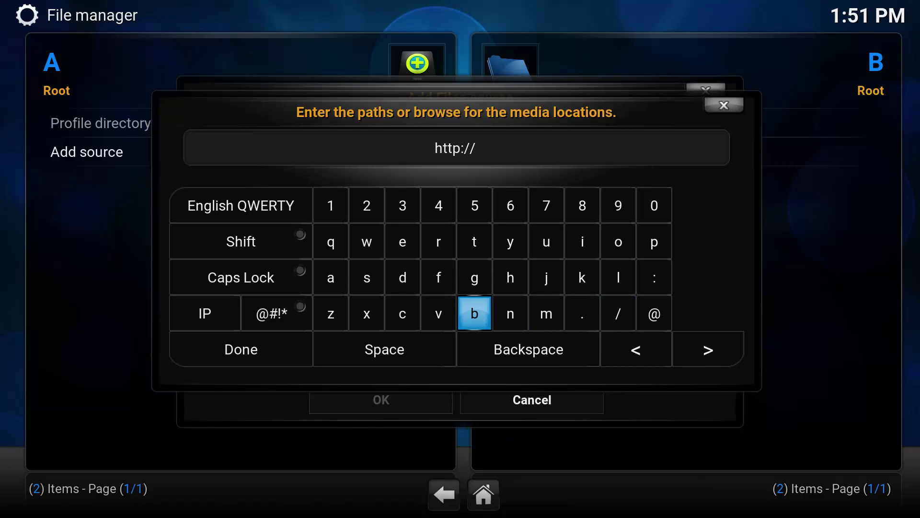
{"action": "key", "text": "Left"}
{"action": "key", "text": "Left"}
{"action": "key", "text": "Left"}
{"action": "key", "text": "Up"}
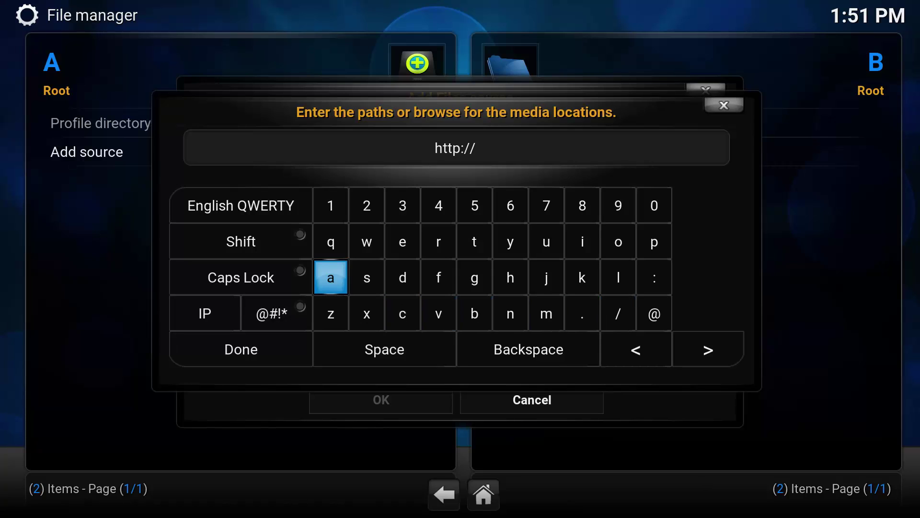
{"action": "key", "text": "Return"}
{"action": "key", "text": "Right"}
{"action": "key", "text": "Right"}
{"action": "key", "text": "Right"}
{"action": "key", "text": "Right"}
{"action": "key", "text": "Up"}
{"action": "key", "text": "Left"}
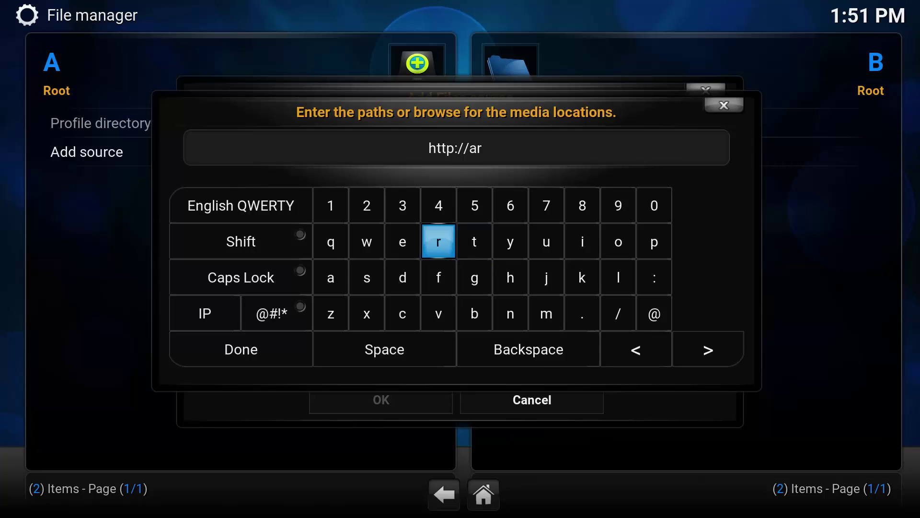
{"action": "key", "text": "Down"}
{"action": "key", "text": "Down"}
{"action": "key", "text": "Left"}
{"action": "key", "text": "Return"}
{"action": "key", "text": "Right"}
{"action": "key", "text": "Right"}
{"action": "key", "text": "Right"}
{"action": "key", "text": "Up"}
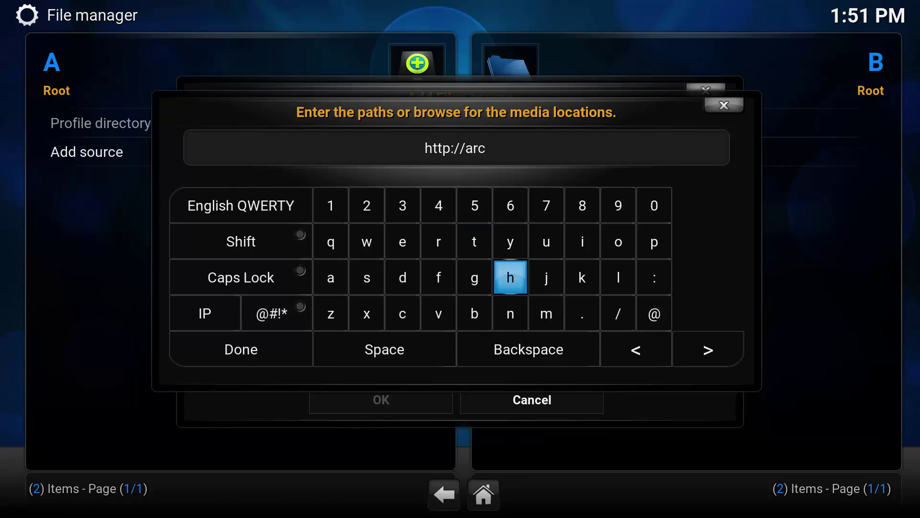
{"action": "key", "text": "Return"}
{"action": "key", "text": "Right"}
{"action": "key", "text": "Right"}
{"action": "key", "text": "Up"}
{"action": "key", "text": "Down"}
{"action": "key", "text": "Down"}
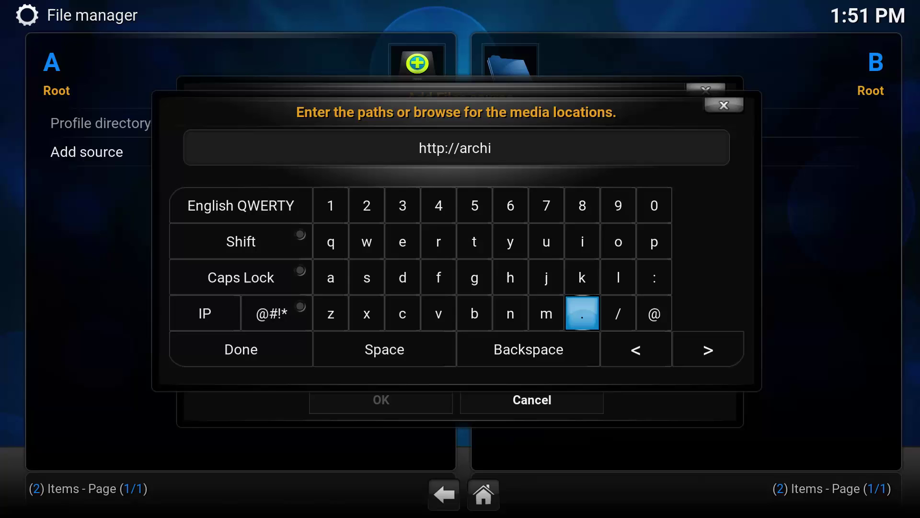
{"action": "key", "text": "Left"}
{"action": "key", "text": "Left"}
{"action": "key", "text": "Left"}
{"action": "key", "text": "Left"}
{"action": "key", "text": "Return"}
{"action": "key", "text": "Up"}
{"action": "key", "text": "Up"}
{"action": "key", "text": "Left"}
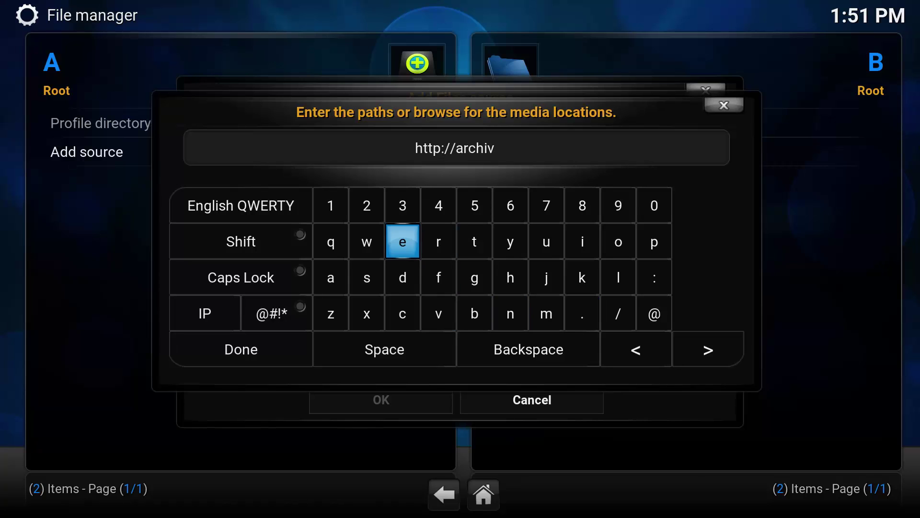
{"action": "key", "text": "Right"}
{"action": "key", "text": "Right"}
{"action": "key", "text": "Right"}
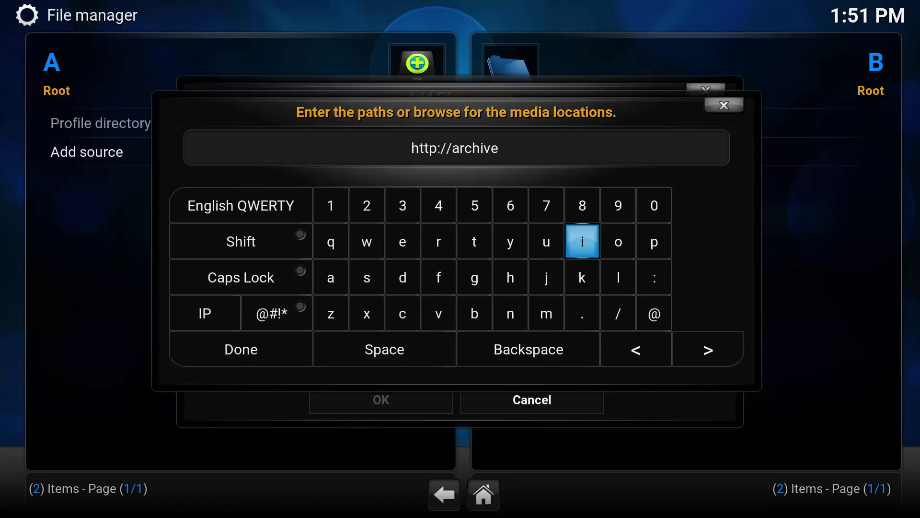
{"action": "key", "text": "Down"}
{"action": "key", "text": "Down"}
{"action": "key", "text": "Return"}
{"action": "key", "text": "Up"}
{"action": "key", "text": "Up"}
{"action": "key", "text": "Up"}
{"action": "key", "text": "Right"}
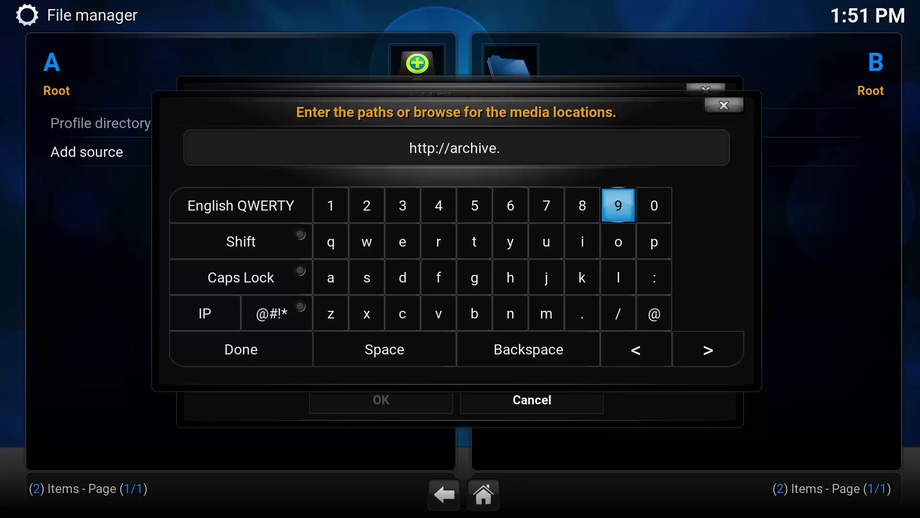
{"action": "key", "text": "Down"}
{"action": "key", "text": "Return"}
{"action": "key", "text": "Left"}
{"action": "key", "text": "Left"}
{"action": "key", "text": "Left"}
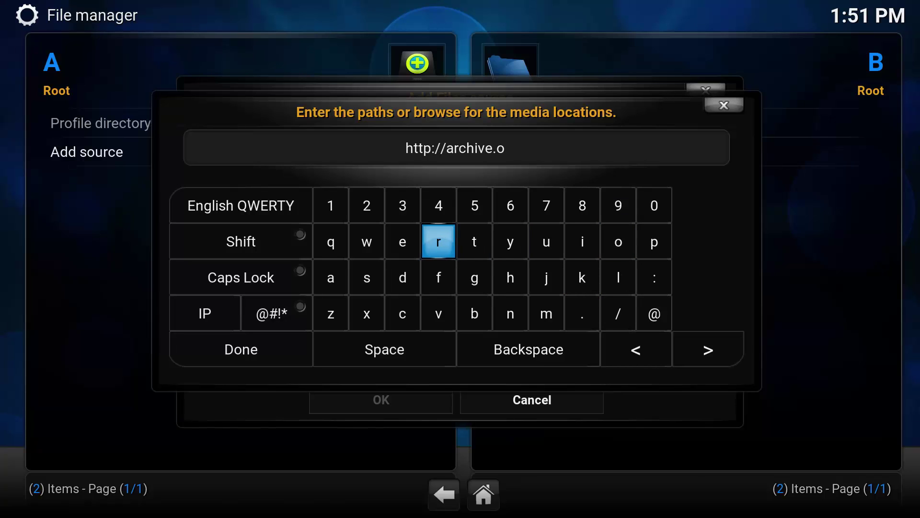
{"action": "key", "text": "Return"}
{"action": "key", "text": "Down"}
{"action": "key", "text": "Right"}
{"action": "key", "text": "Down"}
{"action": "key", "text": "Right"}
{"action": "key", "text": "Right"}
{"action": "key", "text": "Right"}
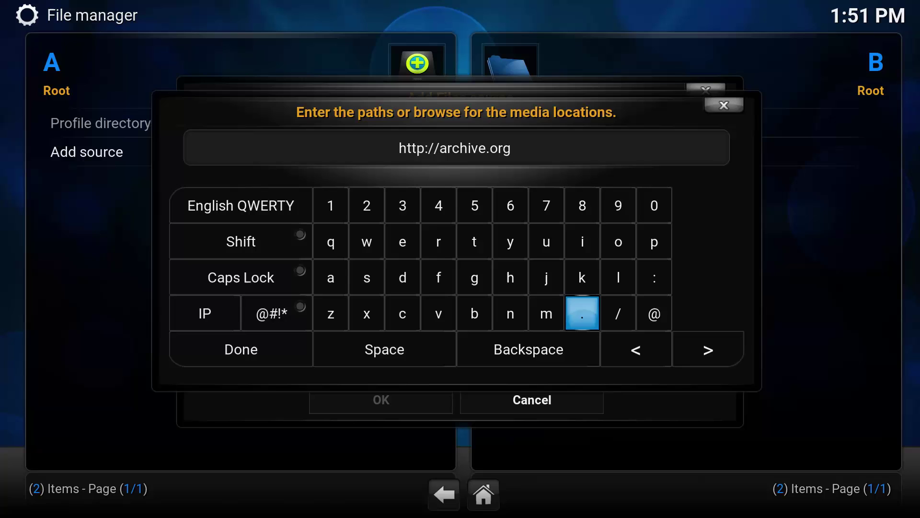
{"action": "key", "text": "Right"}
{"action": "key", "text": "Return"}
Step: Complete the path with download/back2basicsrepo and confirm the back2basicsrepo source
{"action": "key", "text": "Up"}
{"action": "key", "text": "Right"}
{"action": "key", "text": "Right"}
{"action": "key", "text": "Right"}
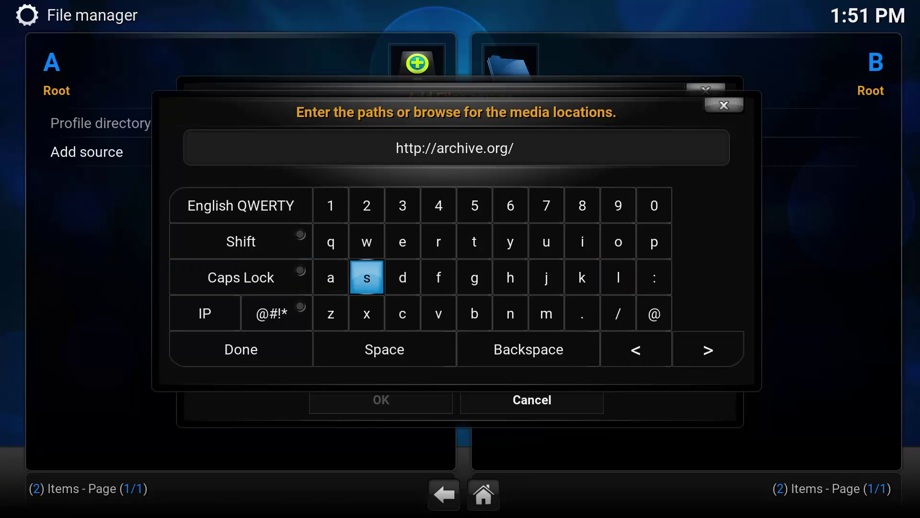
{"action": "key", "text": "Return"}
{"action": "key", "text": "Left"}
{"action": "key", "text": "Left"}
{"action": "key", "text": "Left"}
{"action": "key", "text": "Left"}
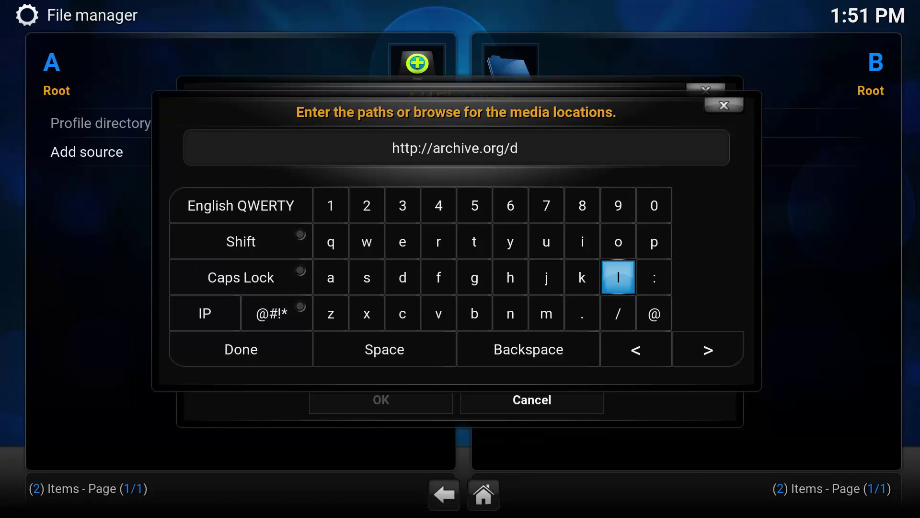
{"action": "key", "text": "Up"}
{"action": "key", "text": "Return"}
{"action": "key", "text": "Down"}
{"action": "key", "text": "Up"}
{"action": "key", "text": "Right"}
{"action": "key", "text": "Right"}
{"action": "key", "text": "Right"}
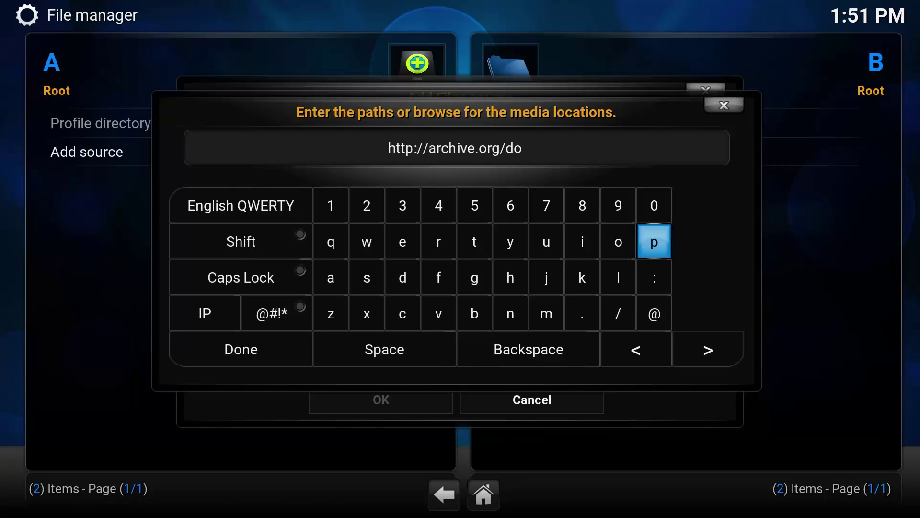
{"action": "key", "text": "Return"}
{"action": "key", "text": "Down"}
{"action": "key", "text": "Down"}
{"action": "key", "text": "Right"}
{"action": "key", "text": "Right"}
{"action": "key", "text": "Right"}
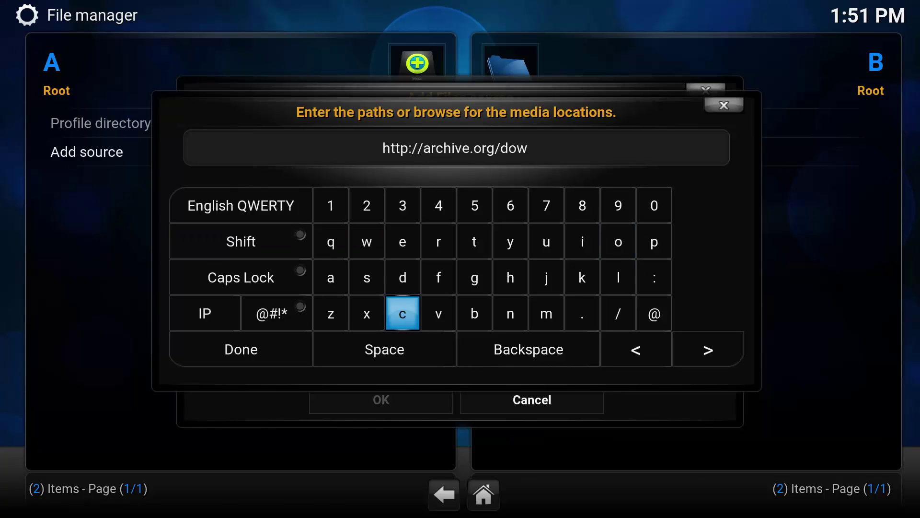
{"action": "key", "text": "Return"}
{"action": "key", "text": "Up"}
{"action": "key", "text": "Right"}
{"action": "key", "text": "Right"}
{"action": "key", "text": "Right"}
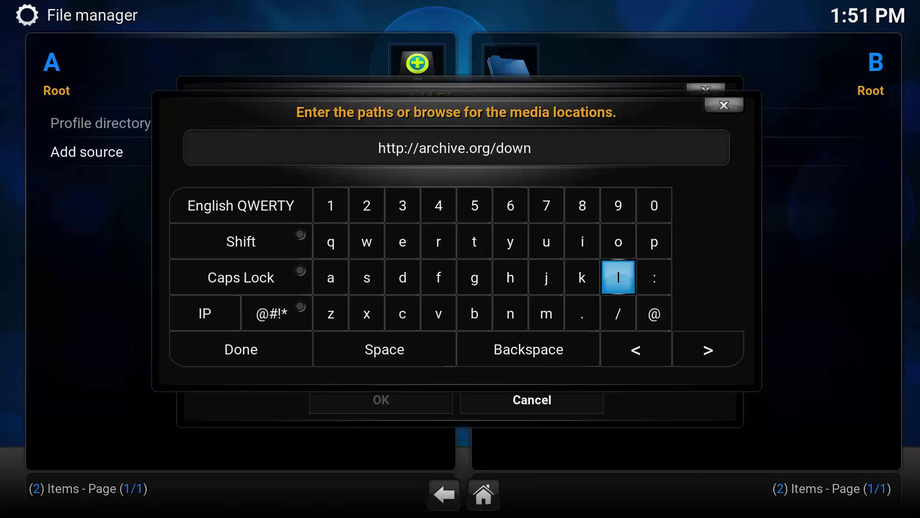
{"action": "key", "text": "Return"}
{"action": "key", "text": "Up"}
{"action": "key", "text": "Return"}
{"action": "key", "text": "Down"}
{"action": "key", "text": "Left"}
{"action": "key", "text": "Left"}
{"action": "key", "text": "Left"}
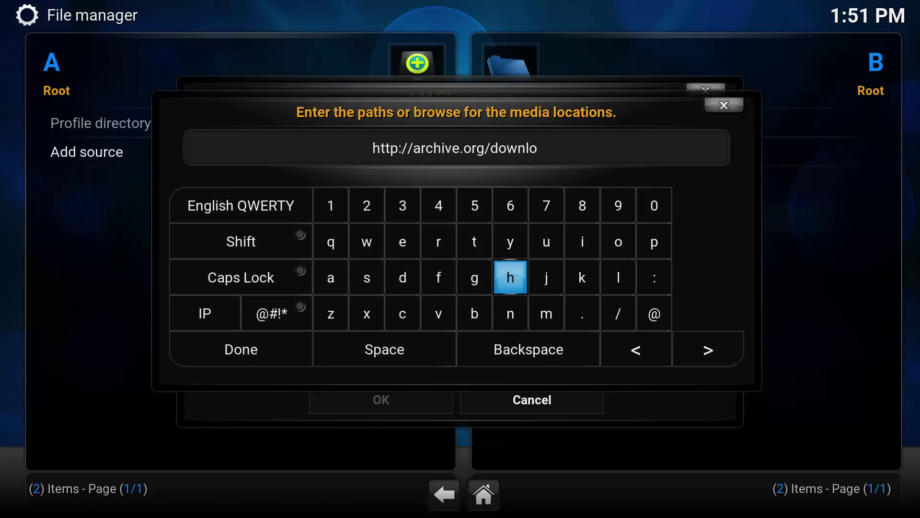
{"action": "key", "text": "Return"}
{"action": "key", "text": "Right"}
{"action": "key", "text": "Right"}
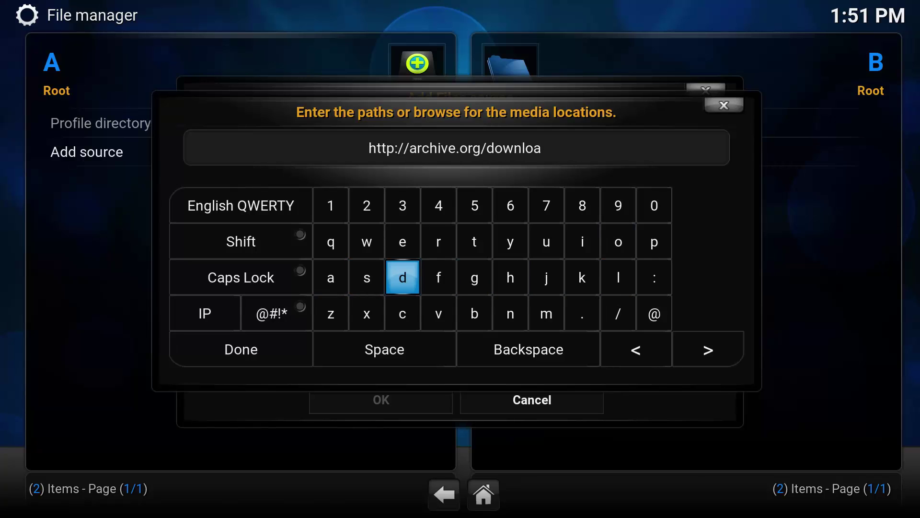
{"action": "key", "text": "Return"}
{"action": "key", "text": "Down"}
{"action": "key", "text": "Right"}
{"action": "key", "text": "Right"}
{"action": "key", "text": "Right"}
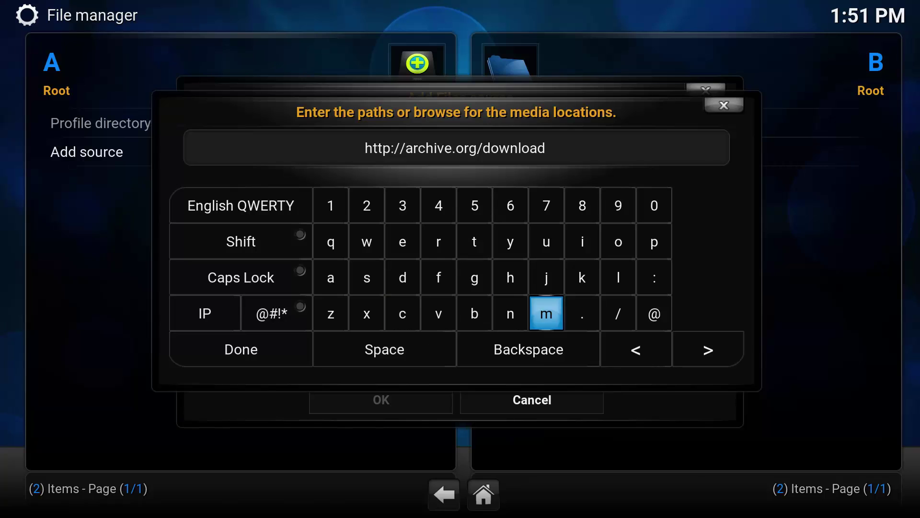
{"action": "key", "text": "Return"}
{"action": "key", "text": "Left"}
{"action": "key", "text": "Left"}
{"action": "key", "text": "Left"}
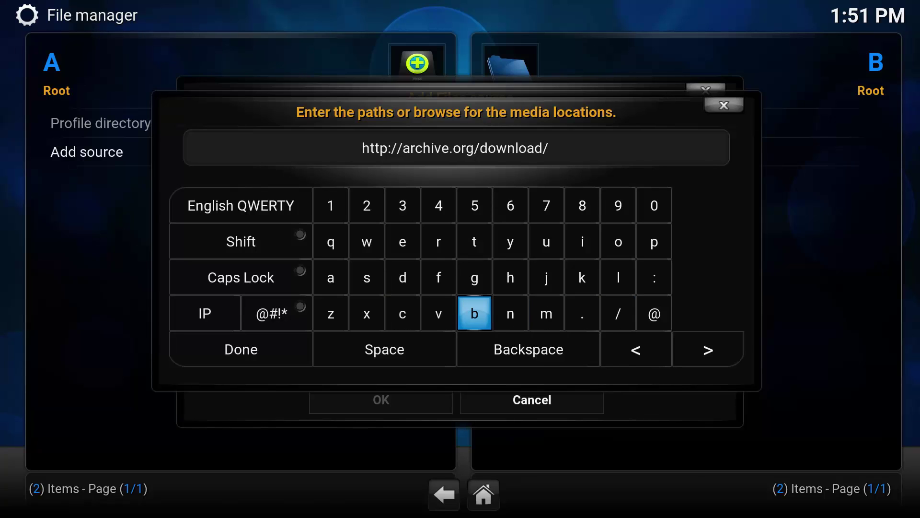
{"action": "key", "text": "Return"}
{"action": "key", "text": "Left"}
{"action": "key", "text": "Left"}
{"action": "key", "text": "Left"}
{"action": "key", "text": "Left"}
{"action": "key", "text": "Up"}
{"action": "key", "text": "Return"}
{"action": "key", "text": "Down"}
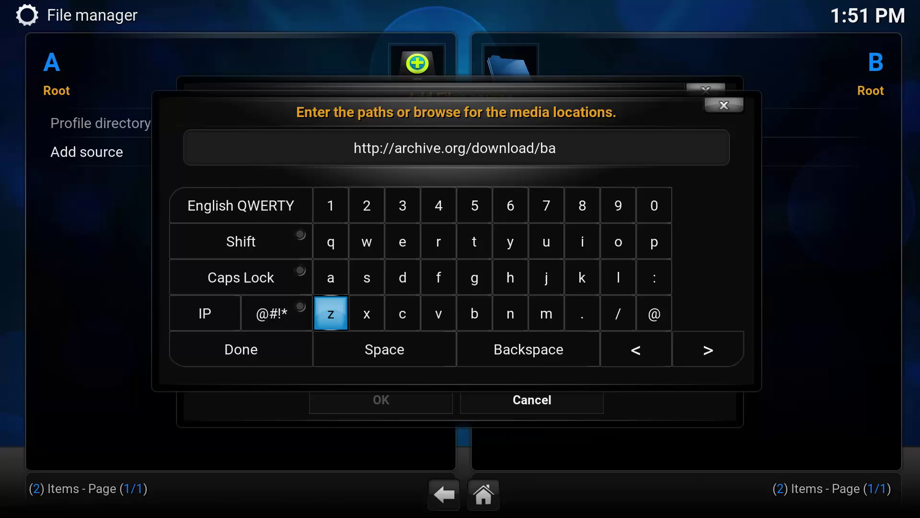
{"action": "key", "text": "Right"}
{"action": "key", "text": "Right"}
{"action": "key", "text": "Return"}
{"action": "key", "text": "Right"}
{"action": "key", "text": "Right"}
{"action": "key", "text": "Right"}
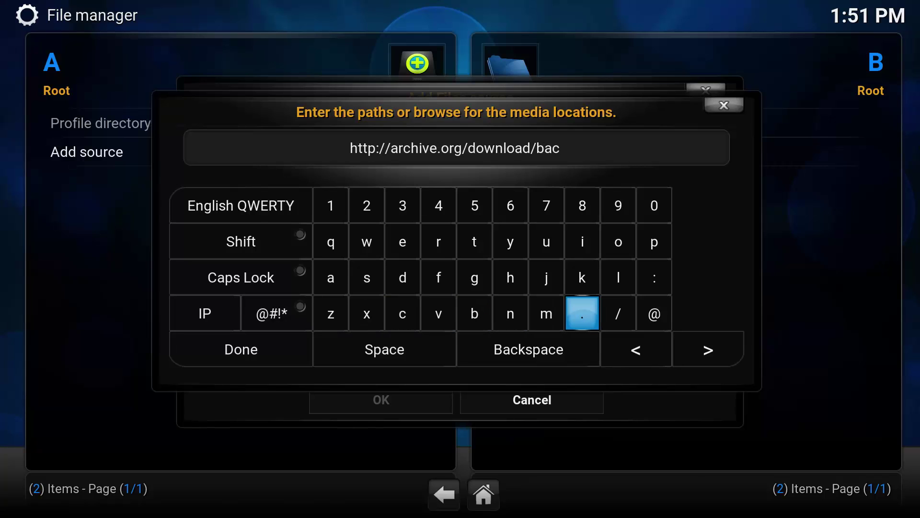
{"action": "key", "text": "Up"}
{"action": "key", "text": "Return"}
{"action": "key", "text": "Up"}
{"action": "key", "text": "Up"}
{"action": "key", "text": "Left"}
{"action": "key", "text": "Left"}
{"action": "key", "text": "Left"}
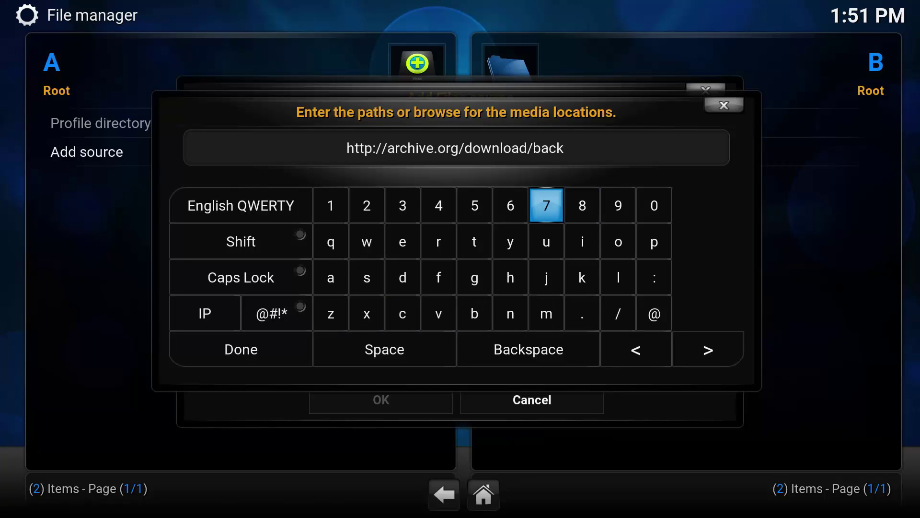
{"action": "key", "text": "Return"}
{"action": "key", "text": "Down"}
{"action": "key", "text": "Down"}
{"action": "key", "text": "Down"}
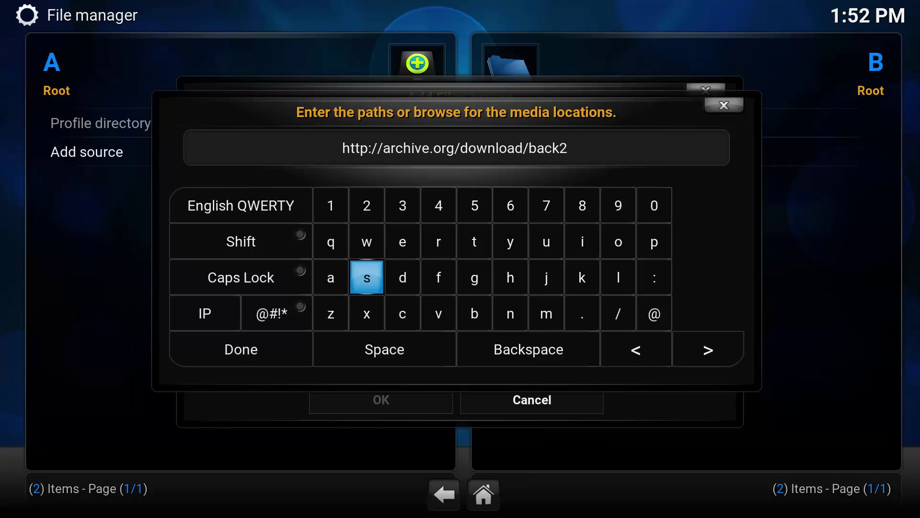
{"action": "key", "text": "Right"}
{"action": "key", "text": "Right"}
{"action": "key", "text": "Right"}
{"action": "key", "text": "Return"}
{"action": "key", "text": "Up"}
{"action": "key", "text": "Left"}
{"action": "key", "text": "Left"}
{"action": "key", "text": "Left"}
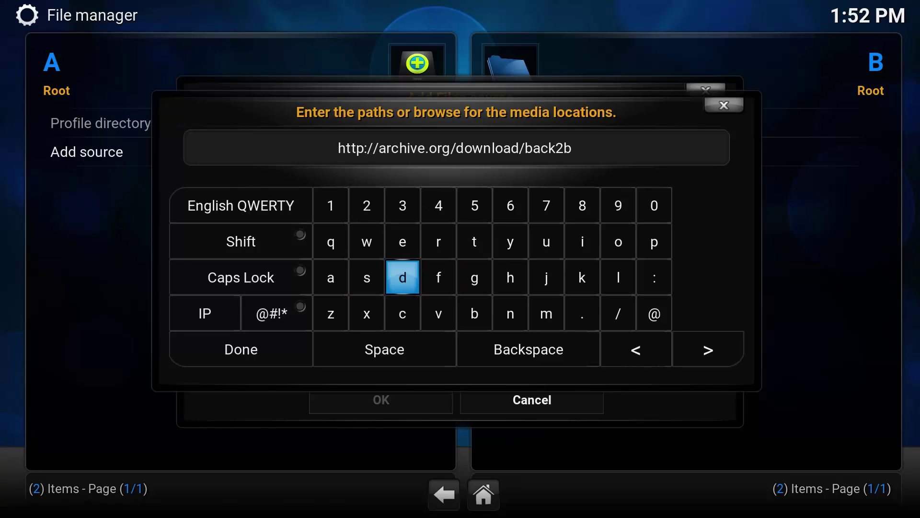
{"action": "key", "text": "Return"}
{"action": "key", "text": "Right"}
{"action": "key", "text": "Return"}
{"action": "key", "text": "Right"}
{"action": "key", "text": "Right"}
{"action": "key", "text": "Right"}
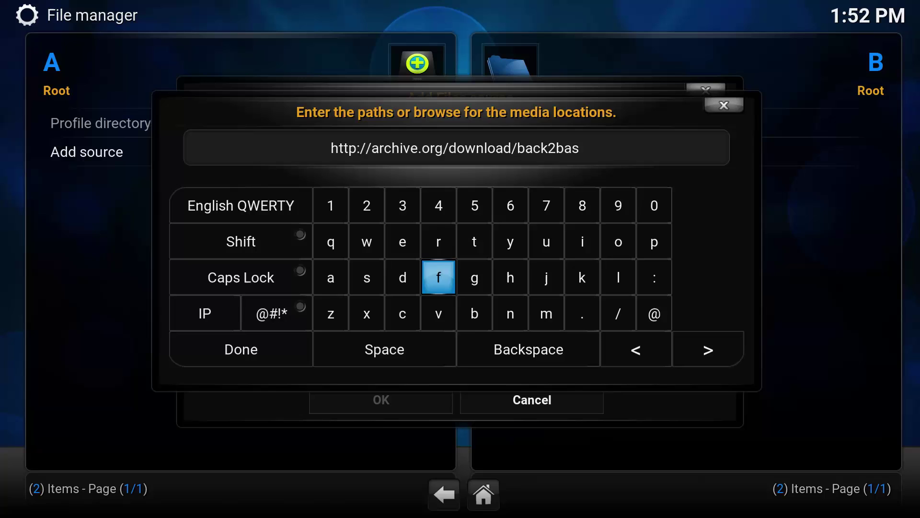
{"action": "key", "text": "Up"}
{"action": "key", "text": "Return"}
{"action": "key", "text": "Down"}
{"action": "key", "text": "Down"}
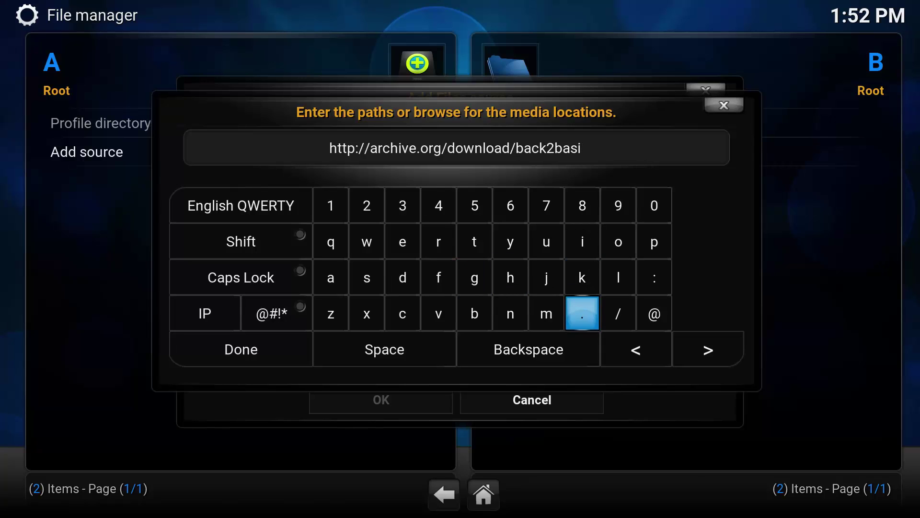
{"action": "key", "text": "Left"}
{"action": "key", "text": "Left"}
{"action": "key", "text": "Left"}
{"action": "key", "text": "Return"}
{"action": "key", "text": "Up"}
{"action": "key", "text": "Left"}
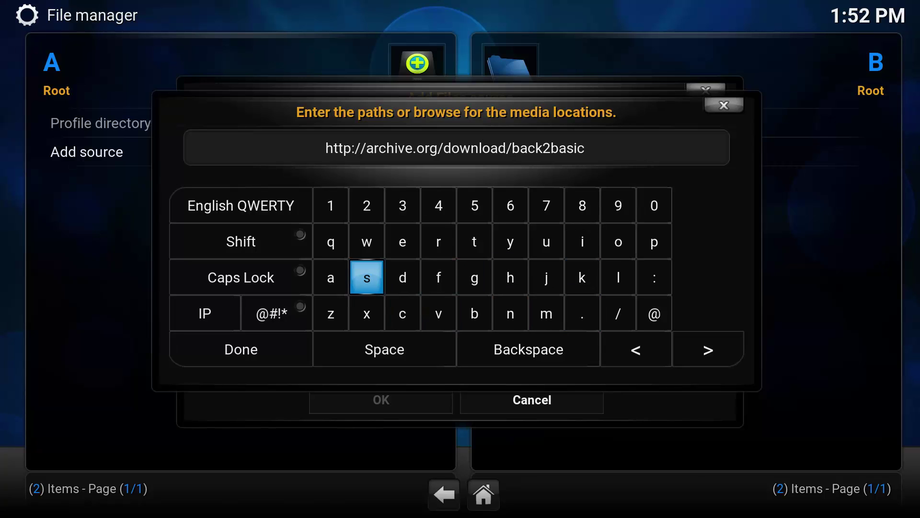
{"action": "key", "text": "Return"}
{"action": "key", "text": "Up"}
{"action": "key", "text": "Right"}
{"action": "key", "text": "Right"}
{"action": "key", "text": "Return"}
{"action": "key", "text": "Left"}
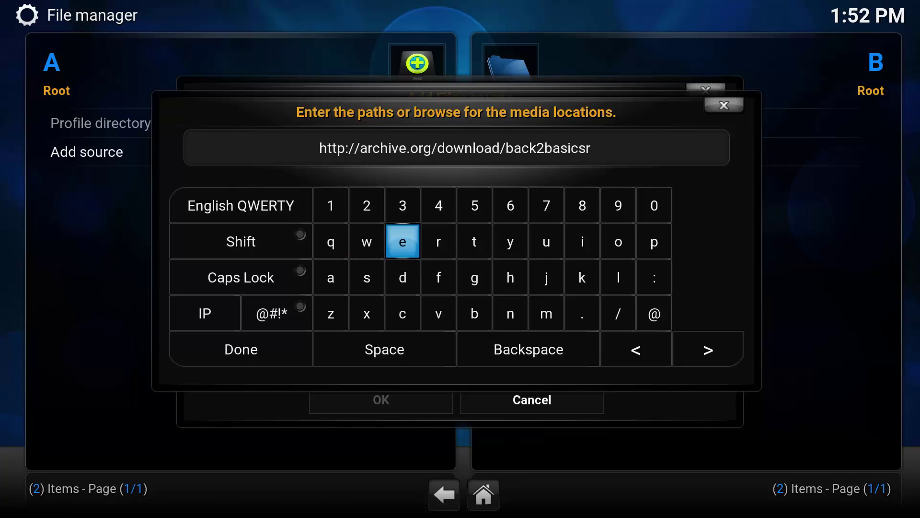
{"action": "key", "text": "Return"}
{"action": "key", "text": "Right"}
{"action": "key", "text": "Right"}
{"action": "key", "text": "Right"}
{"action": "key", "text": "Right"}
{"action": "key", "text": "Right"}
{"action": "key", "text": "Right"}
{"action": "key", "text": "Right"}
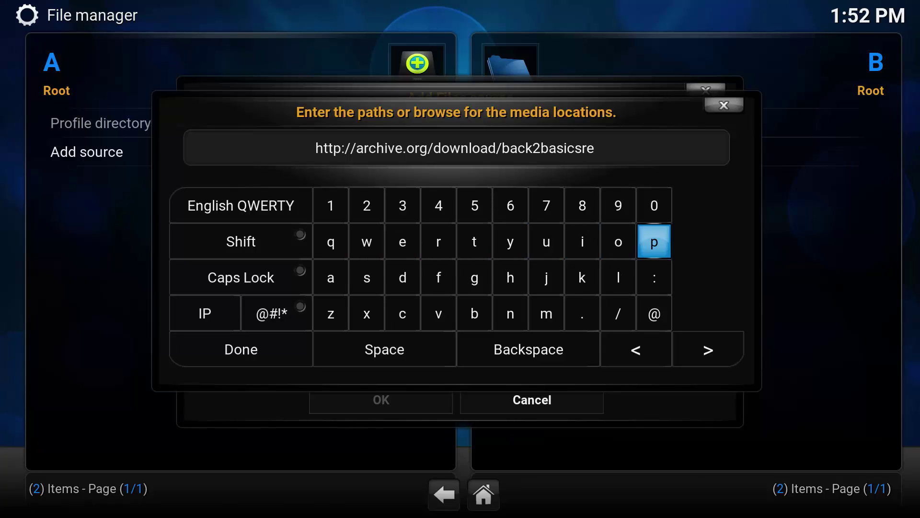
{"action": "key", "text": "Return"}
{"action": "key", "text": "Left"}
{"action": "key", "text": "Return"}
{"action": "key", "text": "Down"}
{"action": "key", "text": "Down"}
{"action": "key", "text": "Down"}
{"action": "key", "text": "Left"}
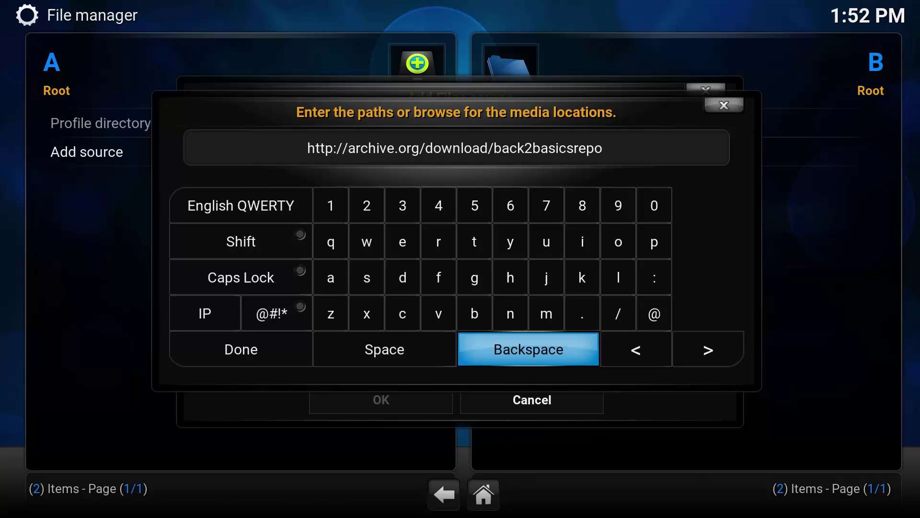
{"action": "key", "text": "Left"}
{"action": "key", "text": "Left"}
{"action": "key", "text": "Return"}
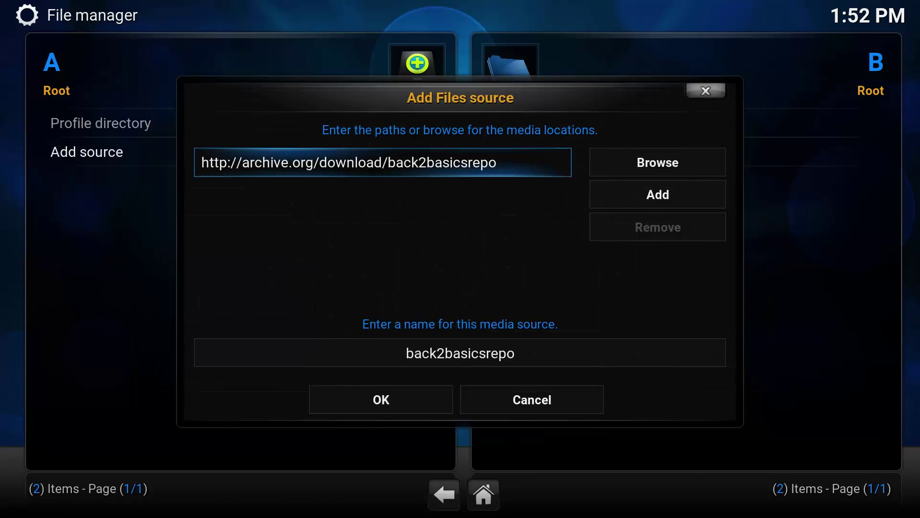
{"action": "key", "text": "Down"}
{"action": "key", "text": "Down"}
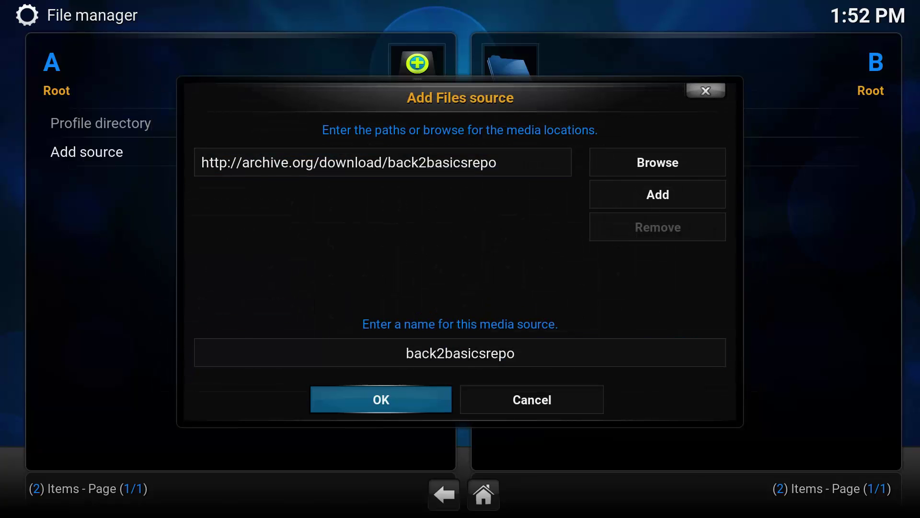
{"action": "key", "text": "Return"}
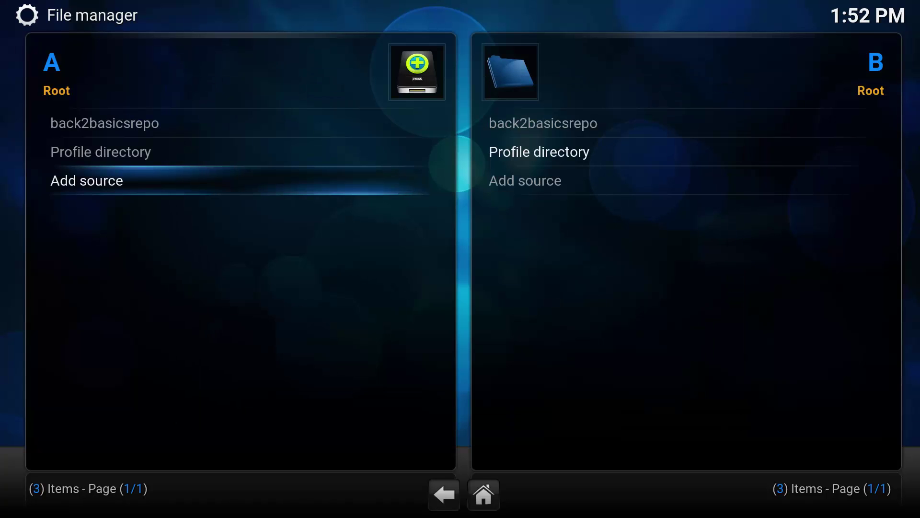
Step: Install repository.origin-1.0.1.zip from the back2basicsrepo source via Add-ons settings
{"action": "key", "text": "Escape"}
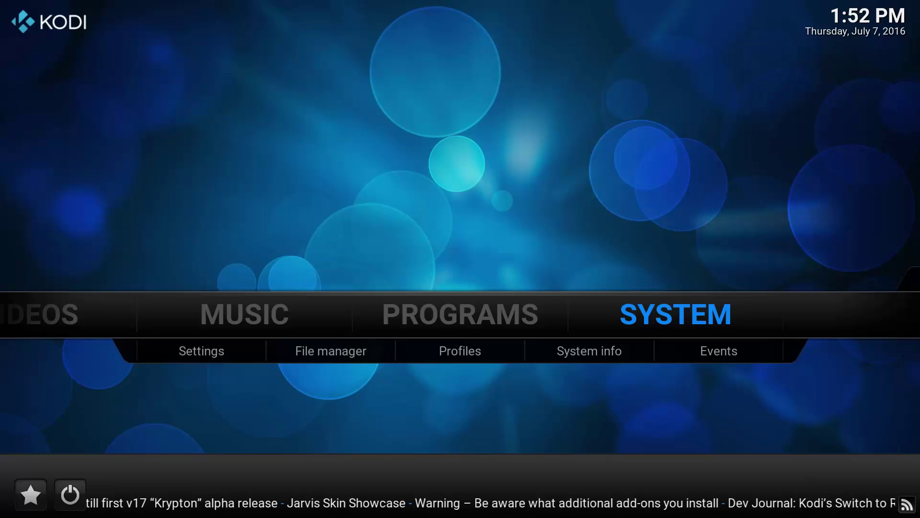
{"action": "key", "text": "Return"}
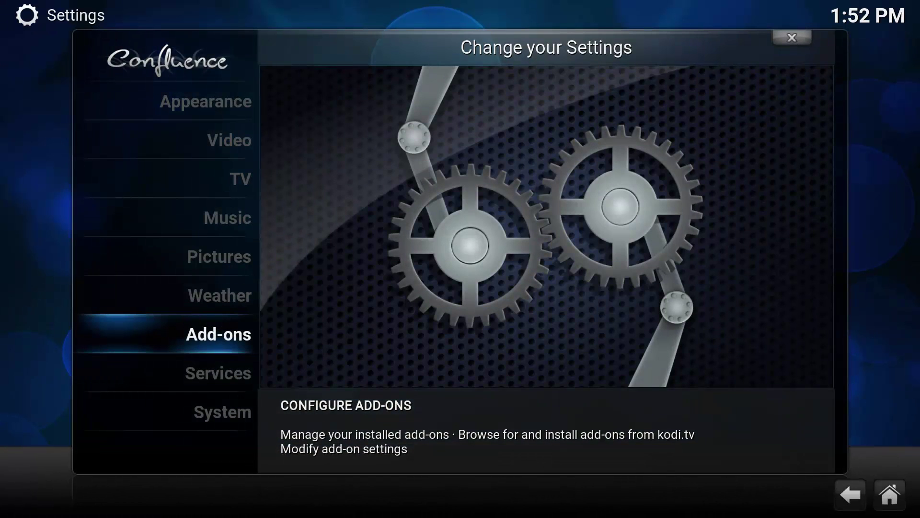
{"action": "key", "text": "Return"}
{"action": "key", "text": "Down"}
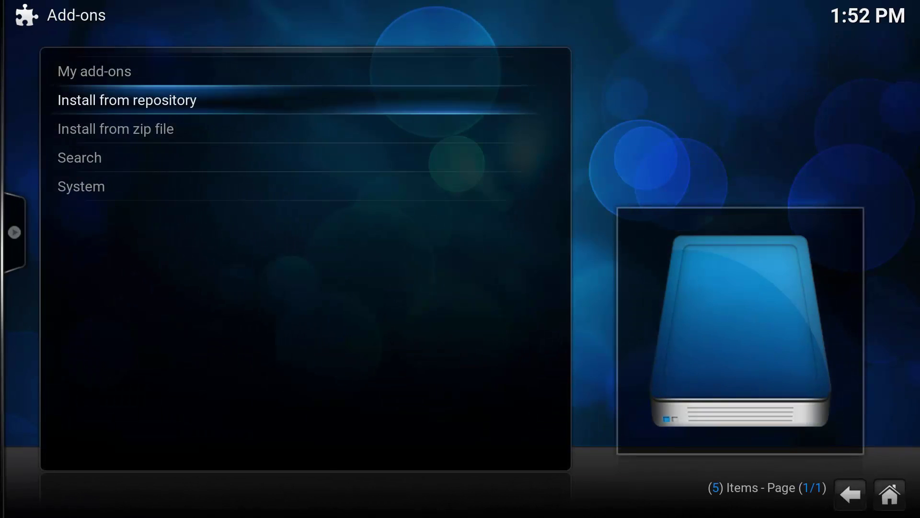
{"action": "key", "text": "Down"}
{"action": "key", "text": "Return"}
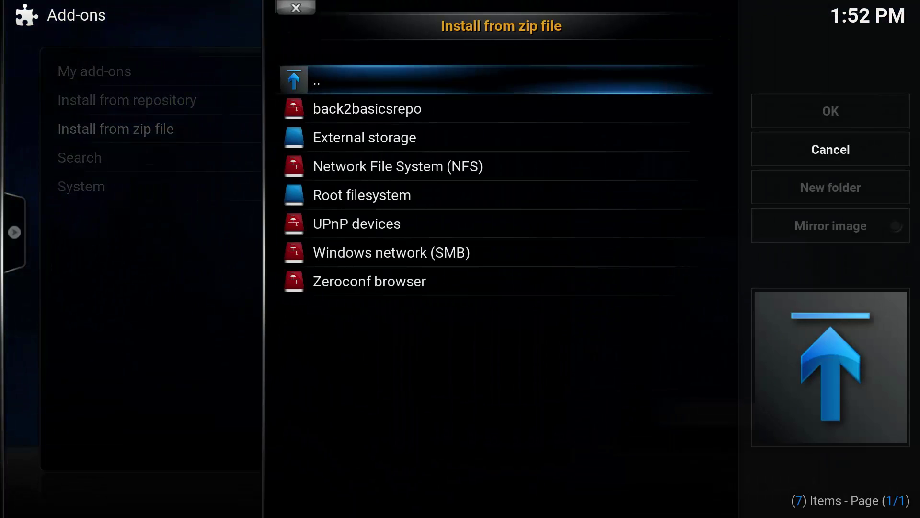
{"action": "key", "text": "Return"}
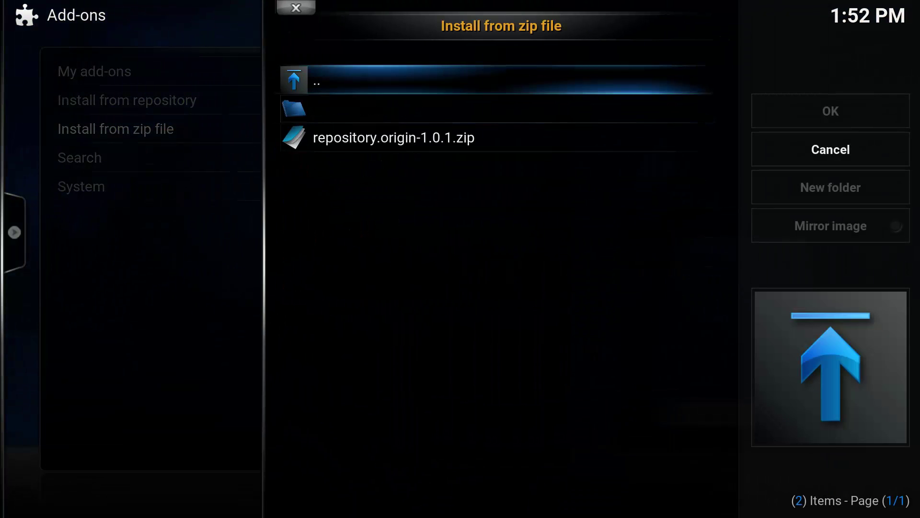
{"action": "key", "text": "Down"}
{"action": "key", "text": "Down"}
{"action": "key", "text": "Return"}
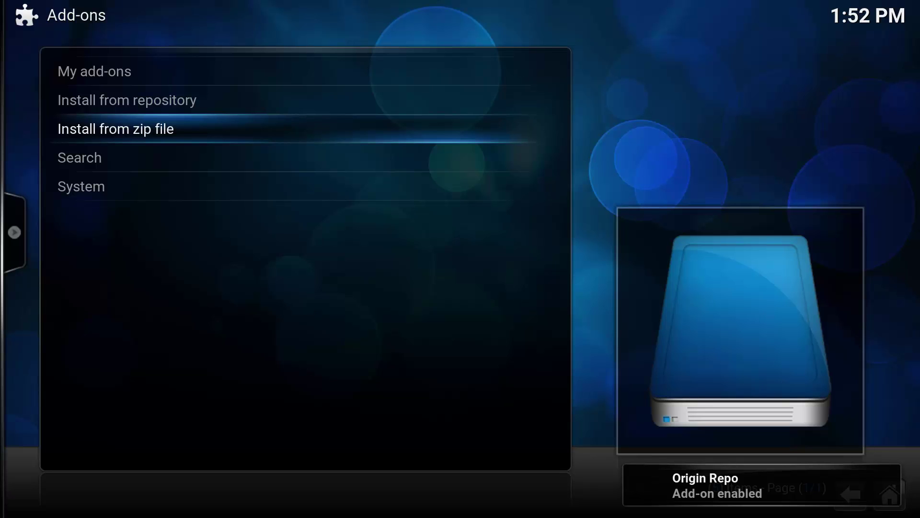
Step: Open Origin Repo under Install from repository to list its add-on categories
{"action": "key", "text": "Up"}
{"action": "key", "text": "Return"}
{"action": "key", "text": "Down"}
{"action": "key", "text": "Down"}
{"action": "key", "text": "Down"}
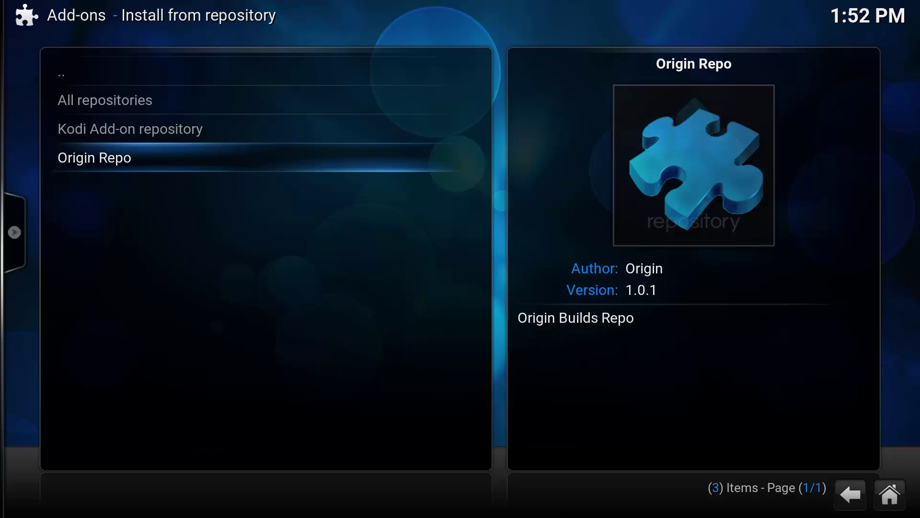
{"action": "key", "text": "Return"}
Step: Install the MultiTV 0.0.2 video add-on from Origin Repo, then back out to Settings
{"action": "key", "text": "Down"}
{"action": "key", "text": "Down"}
{"action": "key", "text": "Down"}
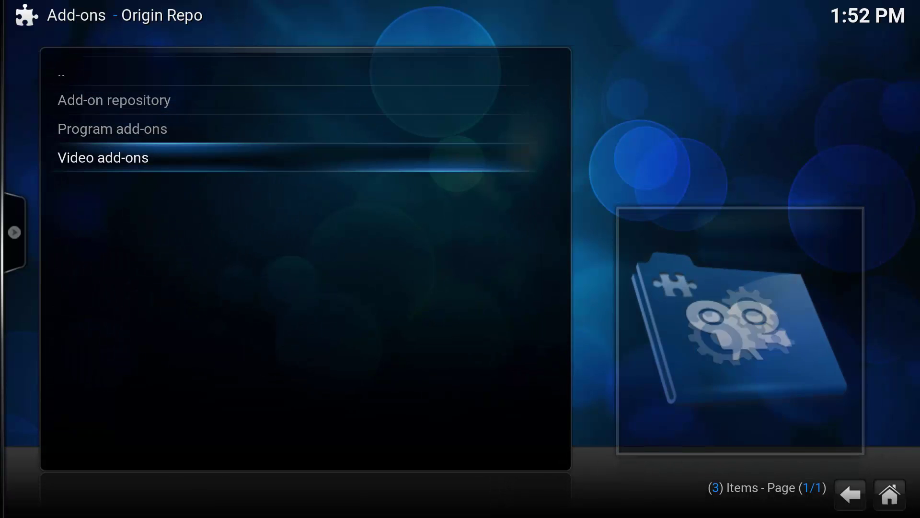
{"action": "key", "text": "Return"}
{"action": "key", "text": "Down"}
{"action": "key", "text": "Down"}
{"action": "key", "text": "Down"}
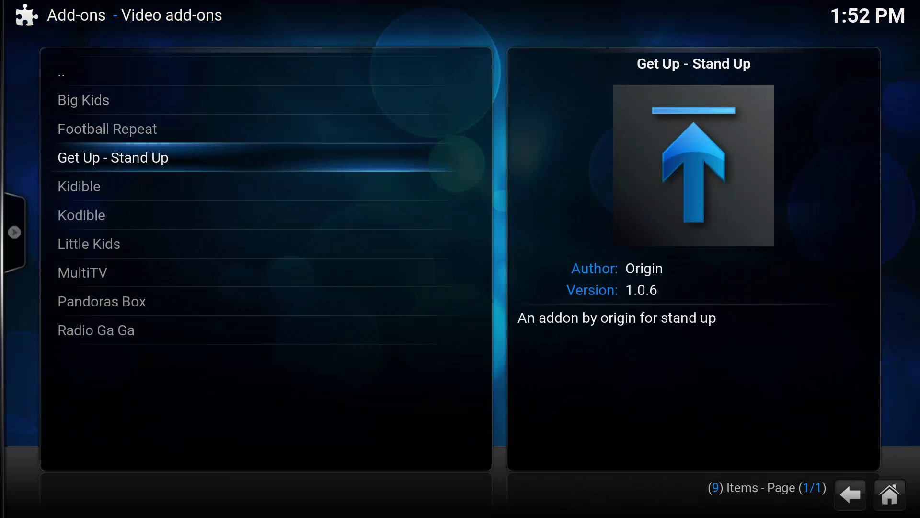
{"action": "key", "text": "Down"}
{"action": "key", "text": "Down"}
{"action": "key", "text": "Down"}
{"action": "key", "text": "Return"}
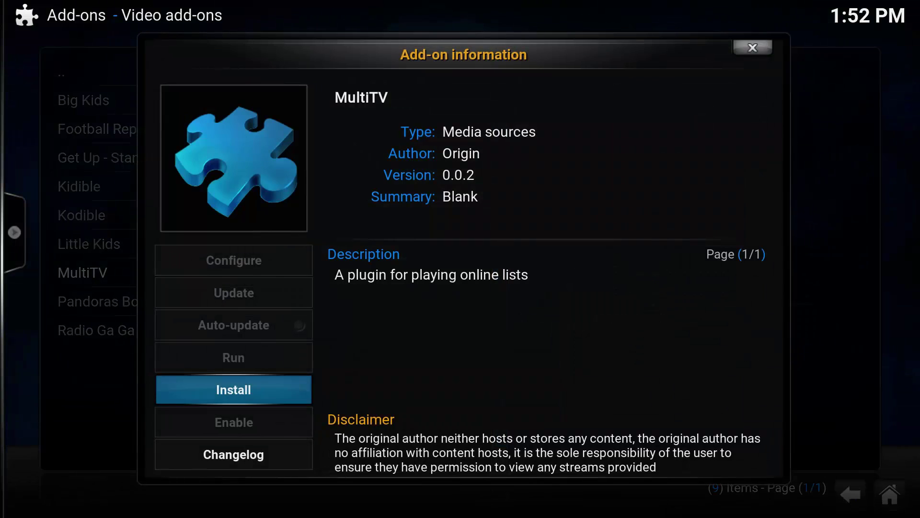
{"action": "key", "text": "Return"}
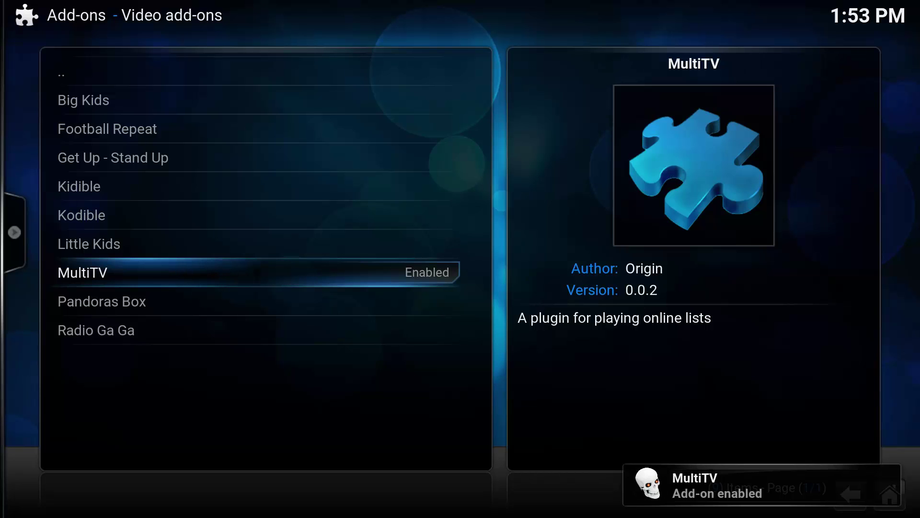
{"action": "key", "text": "BackSpace"}
{"action": "key", "text": "BackSpace"}
{"action": "key", "text": "BackSpace"}
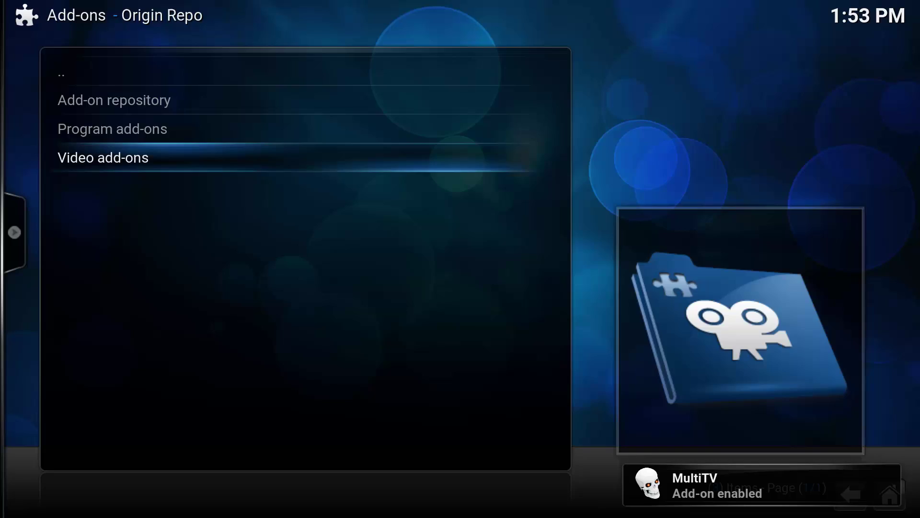
{"action": "key", "text": "BackSpace"}
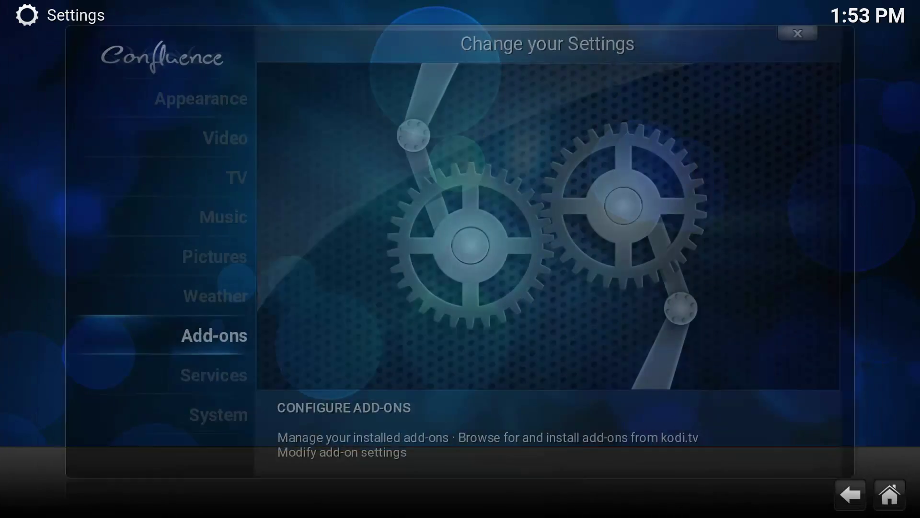
Step: Launch the MultiTV add-on from the Videos add-ons list
{"action": "key", "text": "BackSpace"}
{"action": "key", "text": "Left"}
{"action": "key", "text": "Left"}
{"action": "key", "text": "Left"}
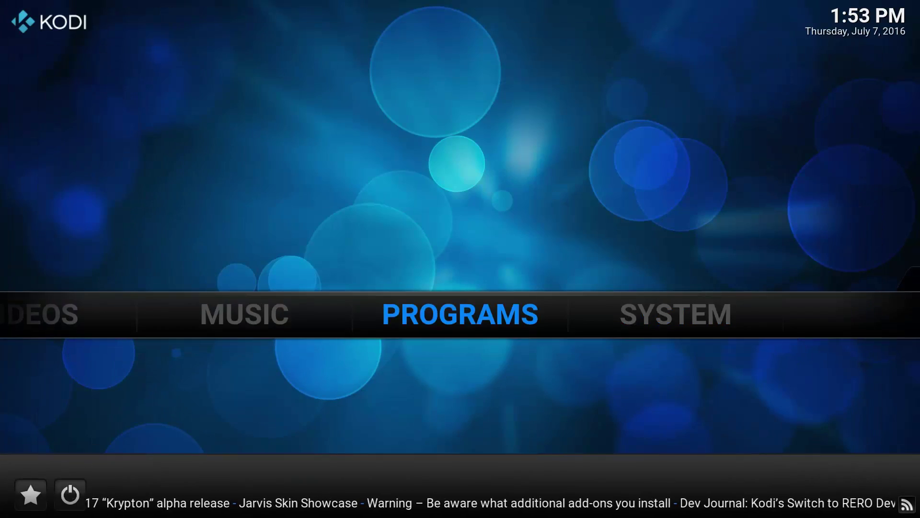
{"action": "key", "text": "Down"}
{"action": "key", "text": "Right"}
{"action": "key", "text": "Return"}
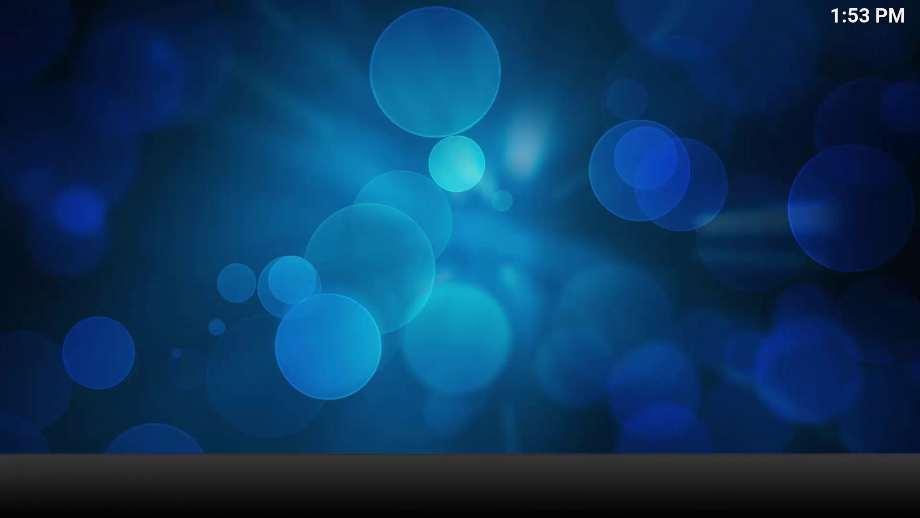
{"action": "key", "text": "Down"}
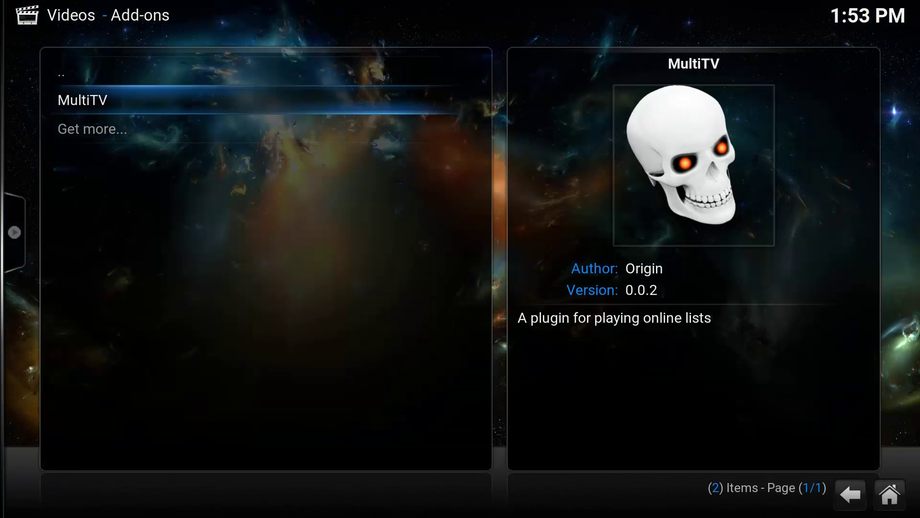
{"action": "key", "text": "Return"}
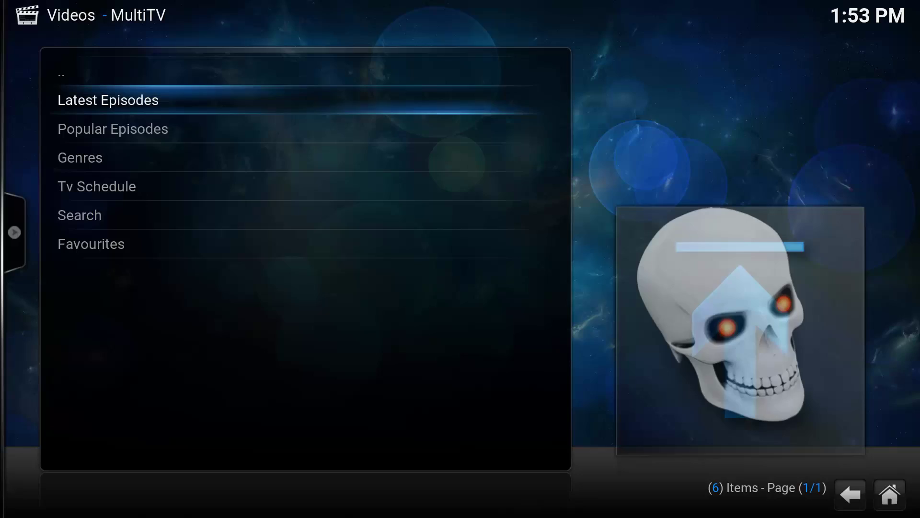
Step: Browse the Latest Episodes list past Polar Bear Town Episode 12, then return to the MultiTV menu
{"action": "key", "text": "Return"}
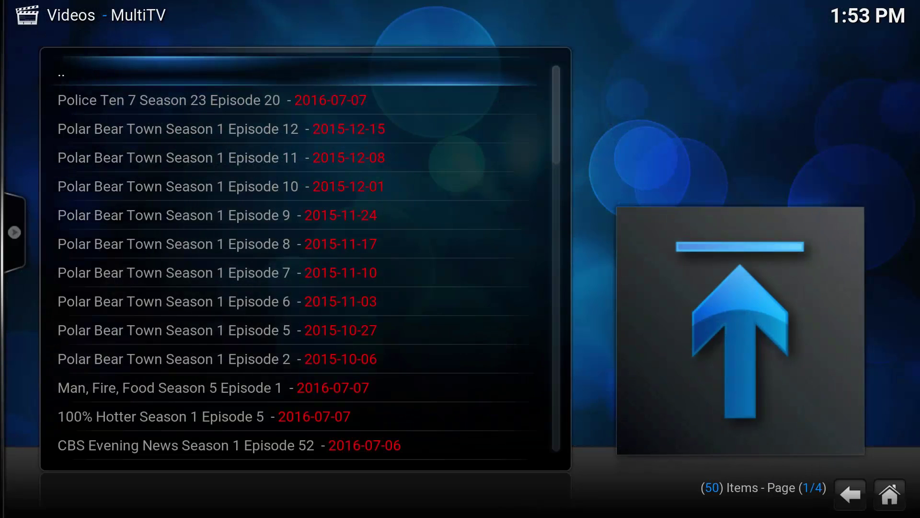
{"action": "key", "text": "Down"}
{"action": "key", "text": "Down"}
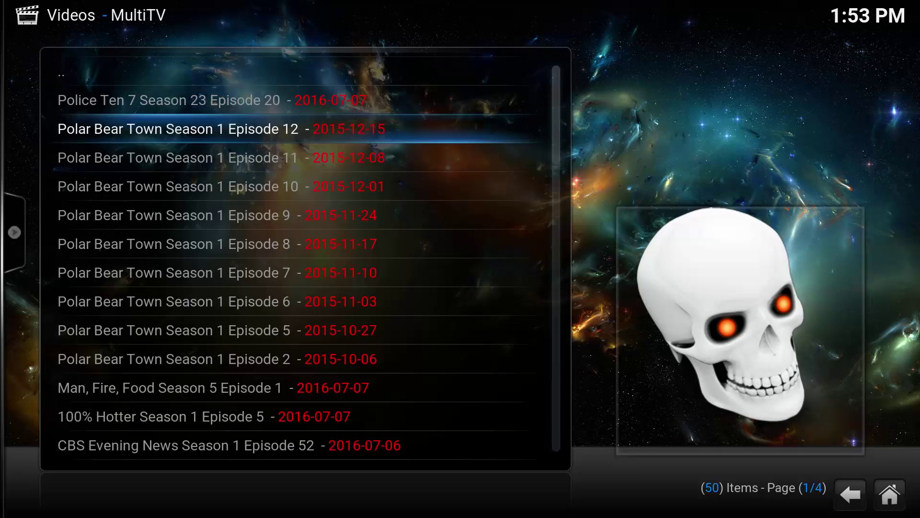
{"action": "key", "text": "Down"}
{"action": "key", "text": "Down"}
{"action": "key", "text": "Down"}
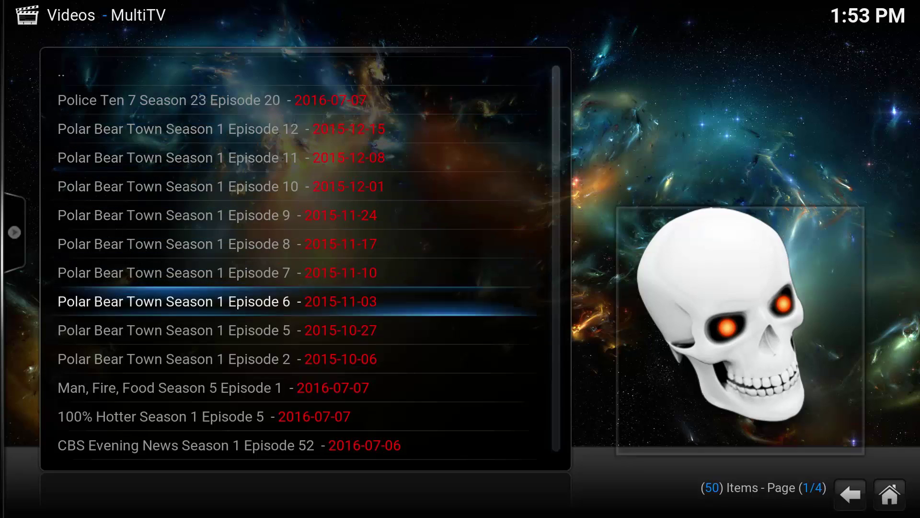
{"action": "key", "text": "Down"}
{"action": "key", "text": "Down"}
{"action": "key", "text": "Down"}
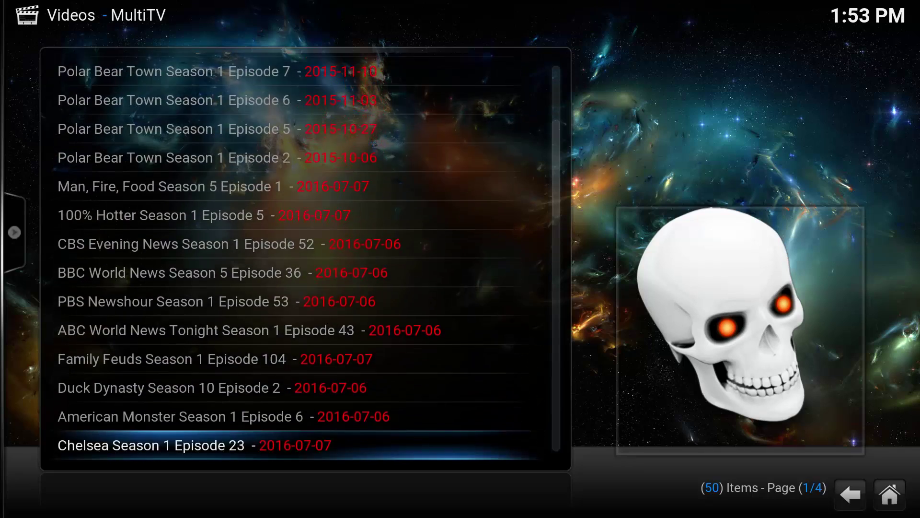
{"action": "key", "text": "Down"}
{"action": "key", "text": "Down"}
{"action": "key", "text": "Down"}
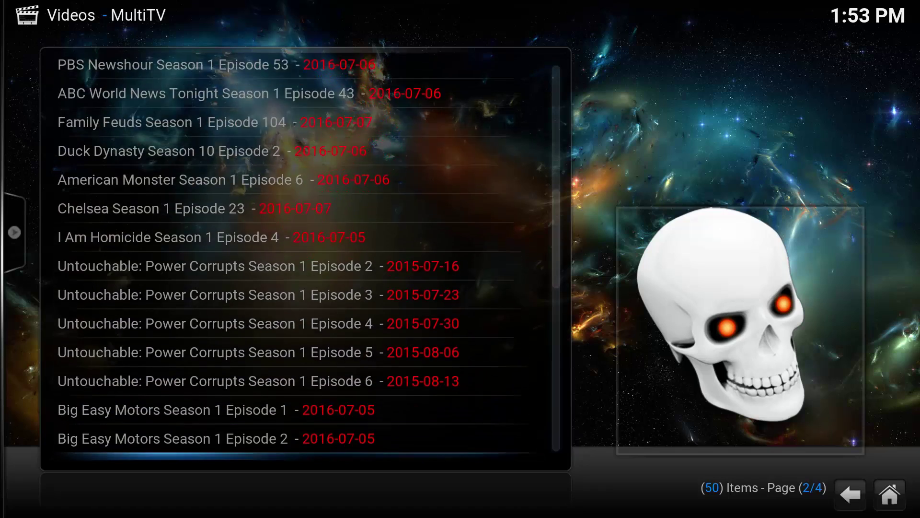
{"action": "key", "text": "Return"}
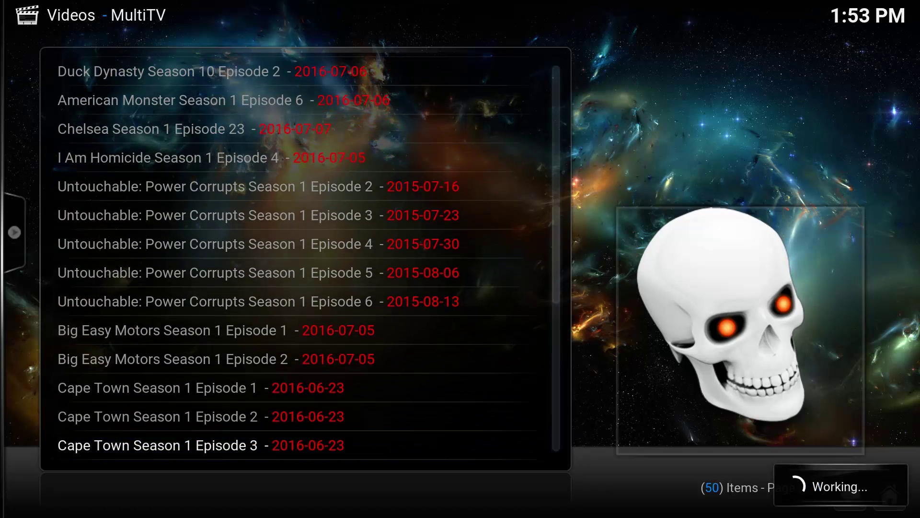
{"action": "key", "text": "BackSpace"}
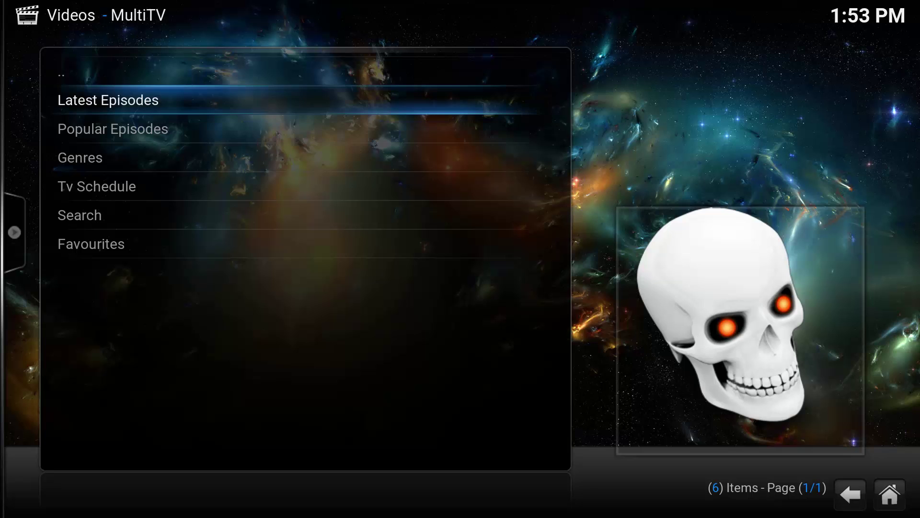
Step: Open Popular Episodes and start Game of Thrones Season 6, Episode 10
{"action": "key", "text": "Down"}
{"action": "key", "text": "Return"}
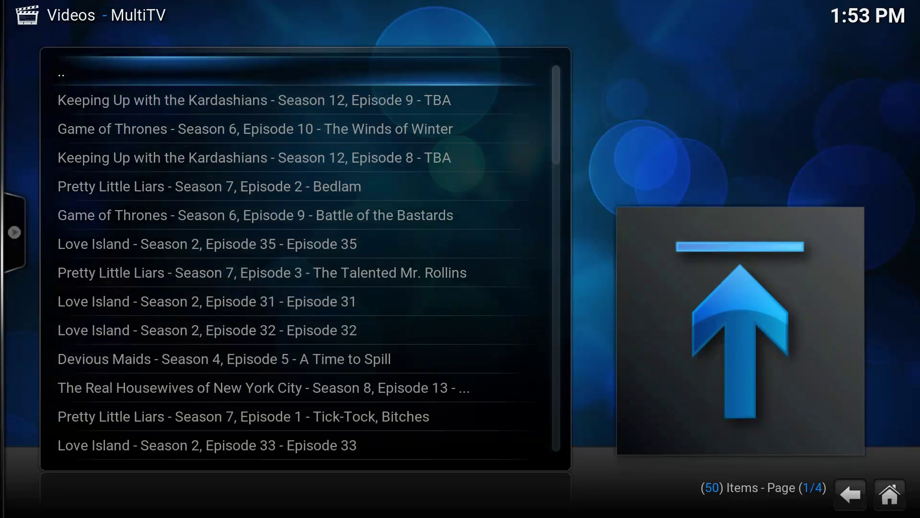
{"action": "key", "text": "Down"}
{"action": "key", "text": "Down"}
{"action": "key", "text": "Down"}
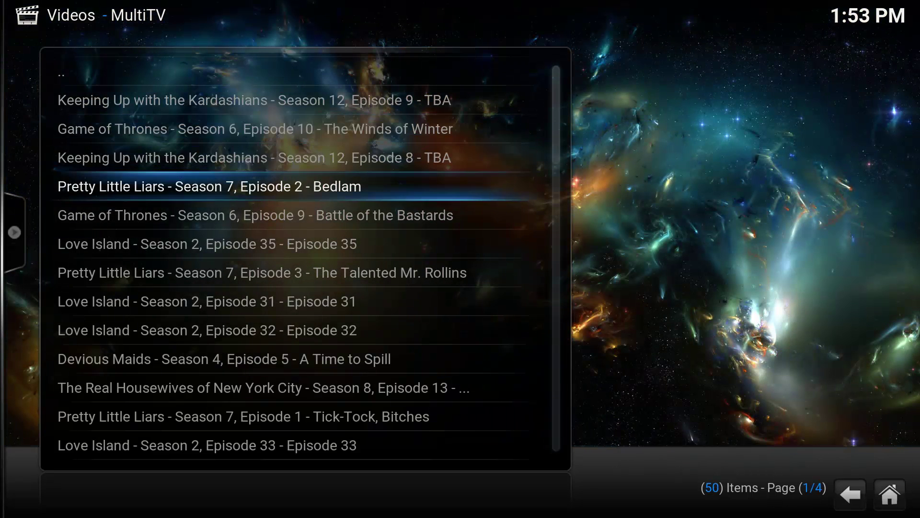
{"action": "key", "text": "Down"}
{"action": "key", "text": "Up"}
{"action": "key", "text": "Up"}
{"action": "key", "text": "Up"}
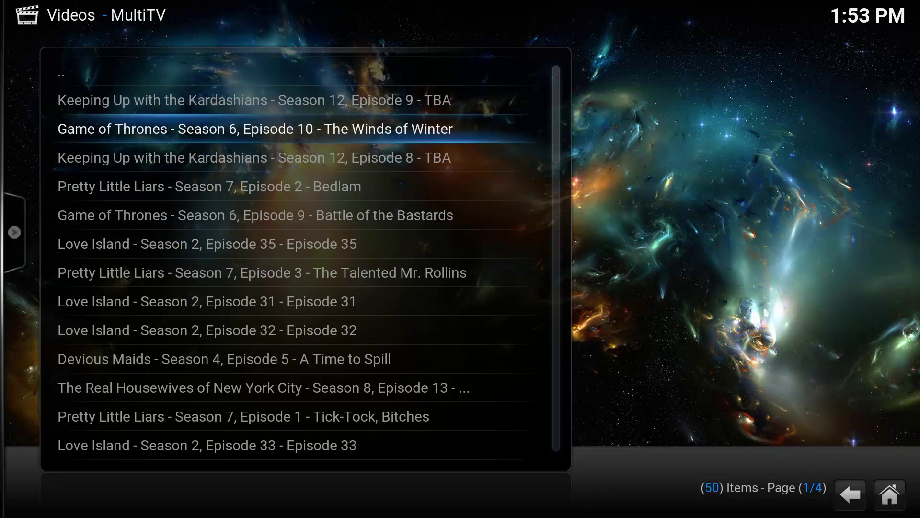
{"action": "key", "text": "Return"}
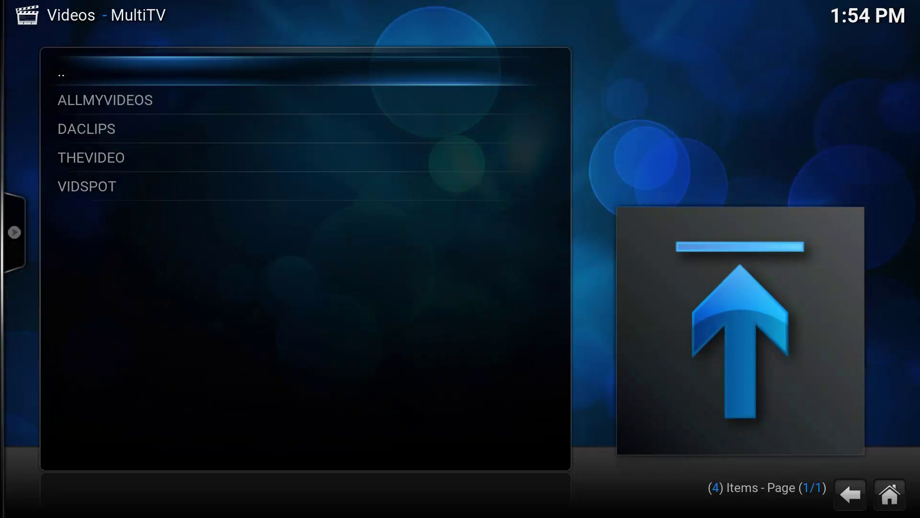
Step: Play Game of Thrones S6E10 from the VIDSPOT source, then stop playback
{"action": "left_click", "coordinate": [105, 100]}
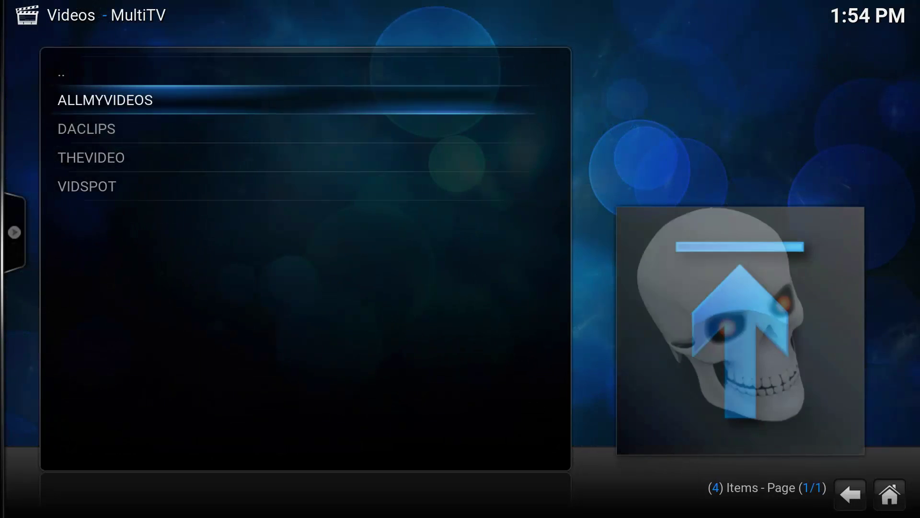
{"action": "key", "text": "Down"}
{"action": "key", "text": "Down"}
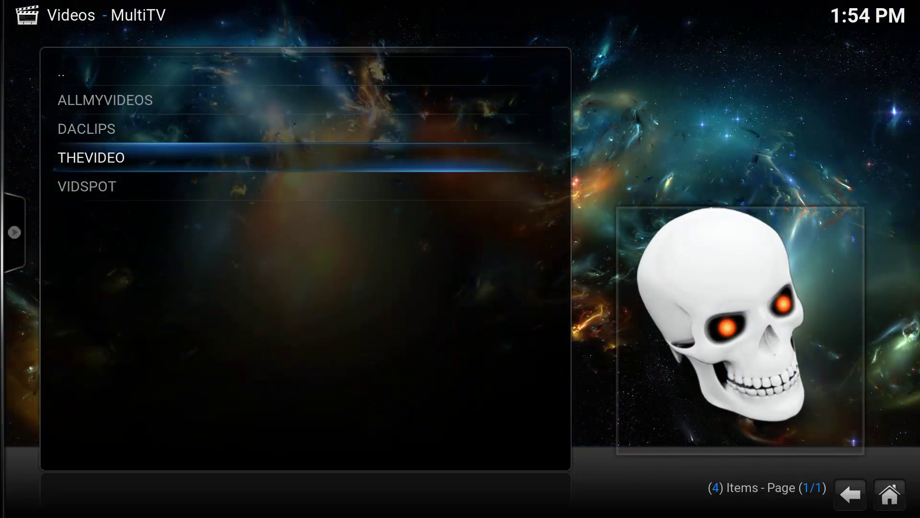
{"action": "key", "text": "Down"}
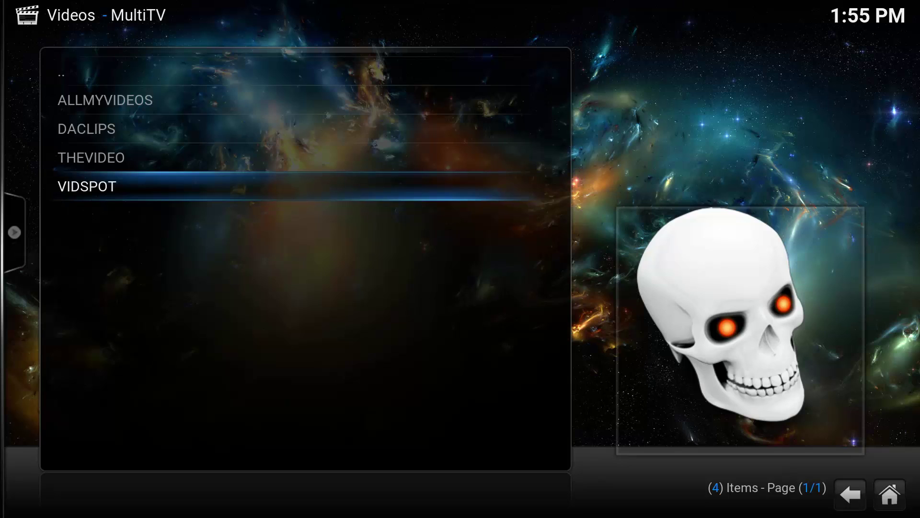
{"action": "key", "text": "Return"}
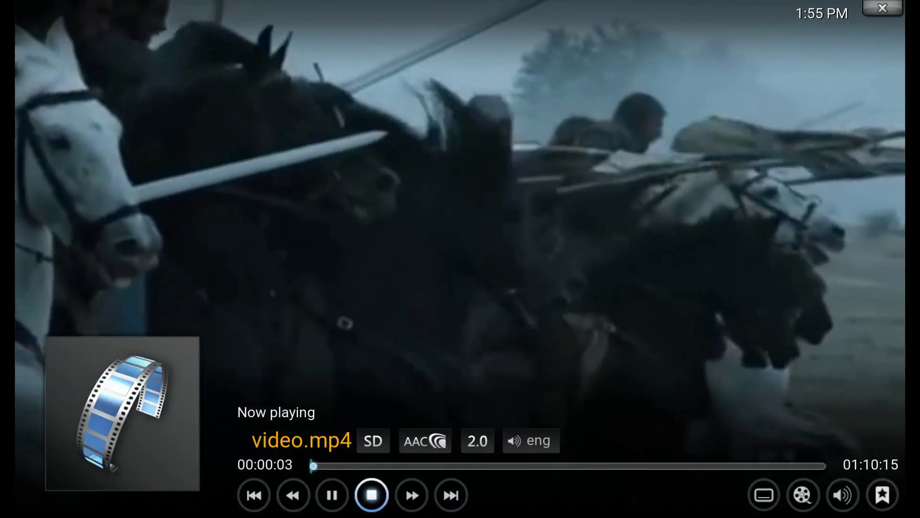
{"action": "key", "text": "Return"}
{"action": "key", "text": "Up"}
{"action": "key", "text": "Up"}
{"action": "key", "text": "Up"}
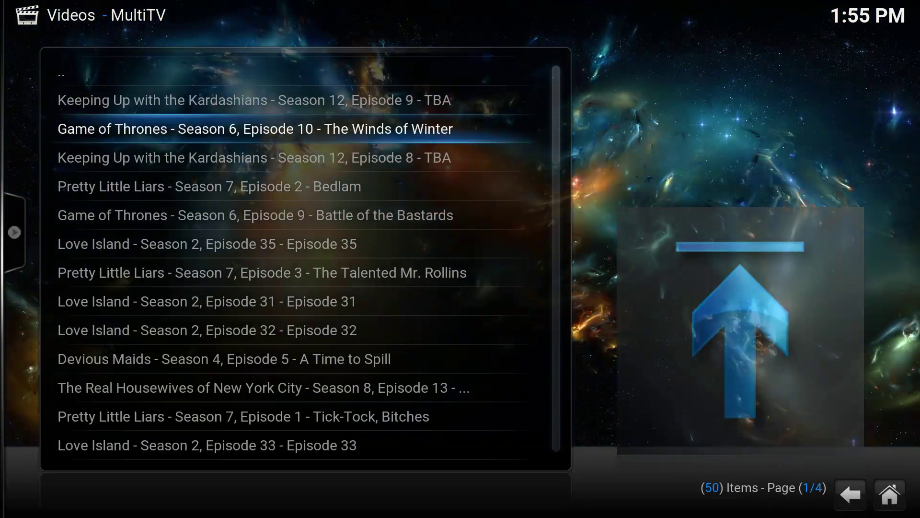
Step: Go back to the MultiTV menu and browse the Genres list down past Comedy
{"action": "key", "text": "Down"}
{"action": "key", "text": "Down"}
{"action": "key", "text": "Down"}
{"action": "key", "text": "Up"}
{"action": "key", "text": "Up"}
{"action": "key", "text": "Up"}
{"action": "key", "text": "Return"}
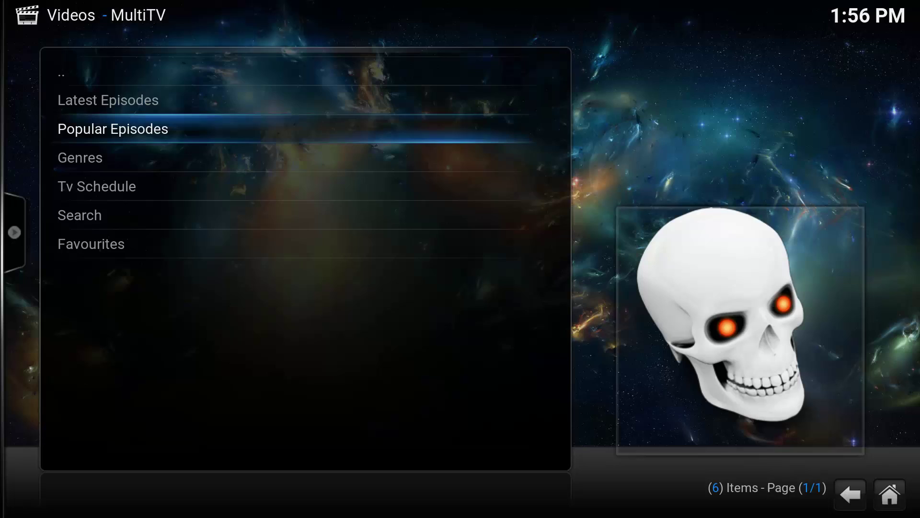
{"action": "key", "text": "Up"}
{"action": "key", "text": "Down"}
{"action": "key", "text": "Down"}
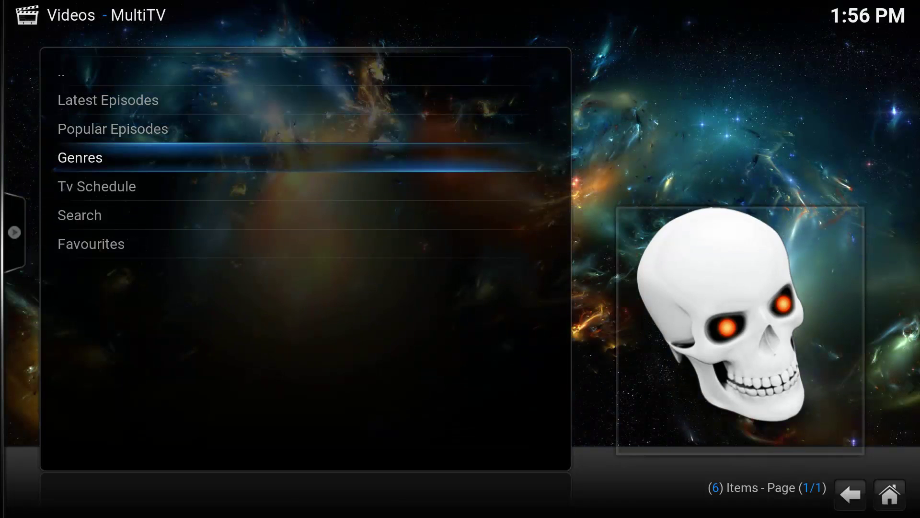
{"action": "key", "text": "Return"}
{"action": "key", "text": "Down"}
{"action": "key", "text": "Down"}
{"action": "key", "text": "Down"}
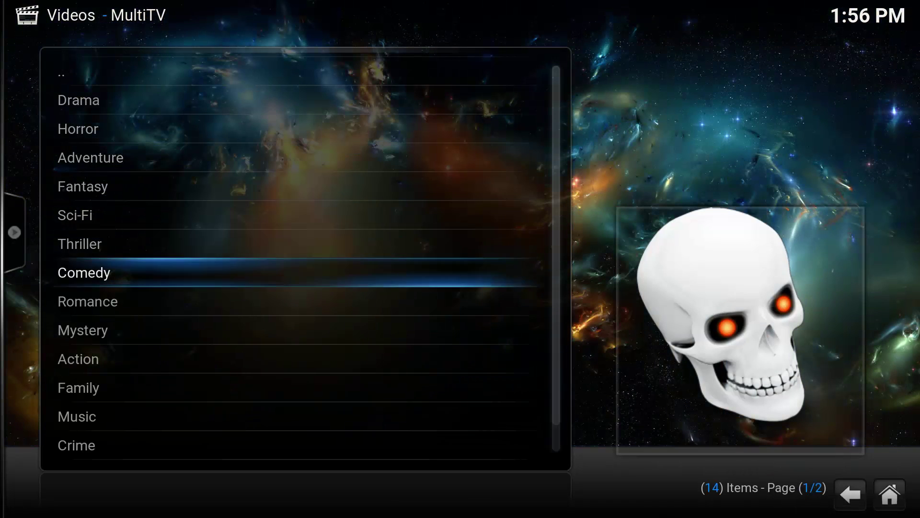
{"action": "key", "text": "Down"}
{"action": "key", "text": "Down"}
{"action": "key", "text": "Down"}
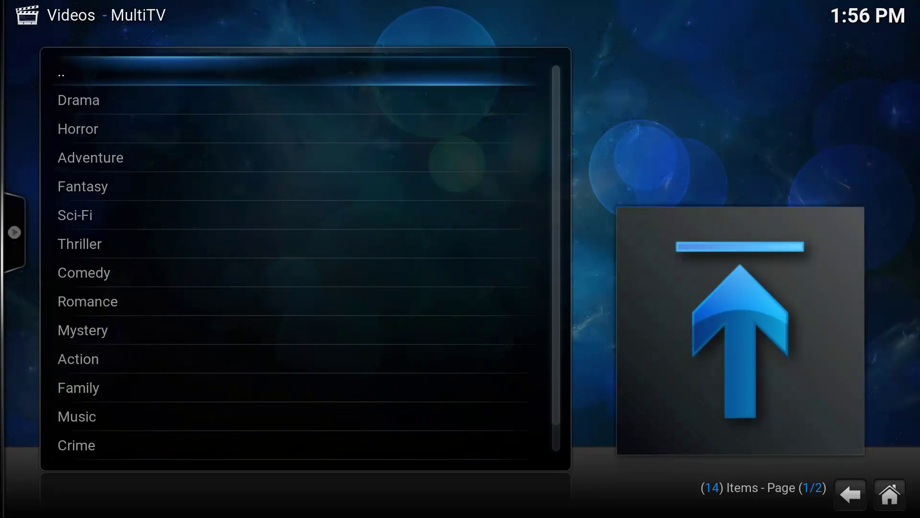
{"action": "key", "text": "Return"}
Step: View the Tv Schedule listings for Wed Jul 6th, Thu Jul 7th and Fri Jul 8th
{"action": "key", "text": "Down"}
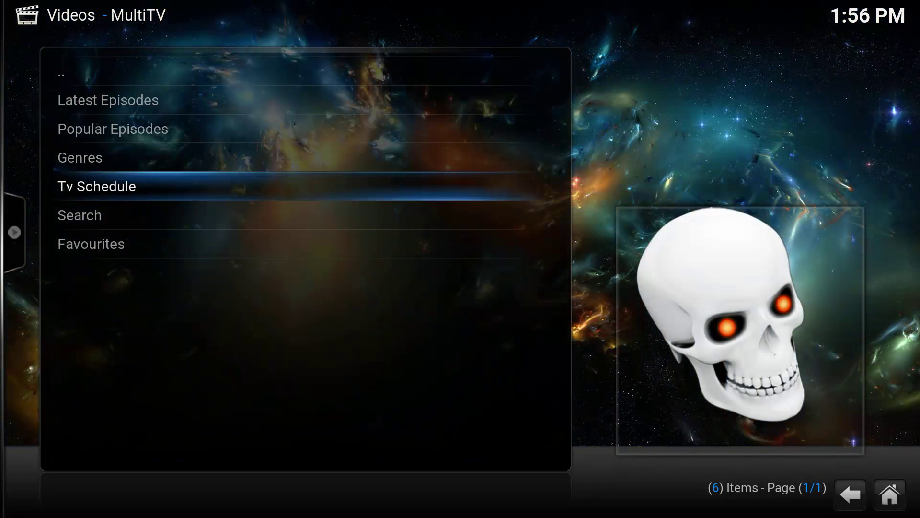
{"action": "key", "text": "Return"}
{"action": "key", "text": "Down"}
{"action": "key", "text": "Return"}
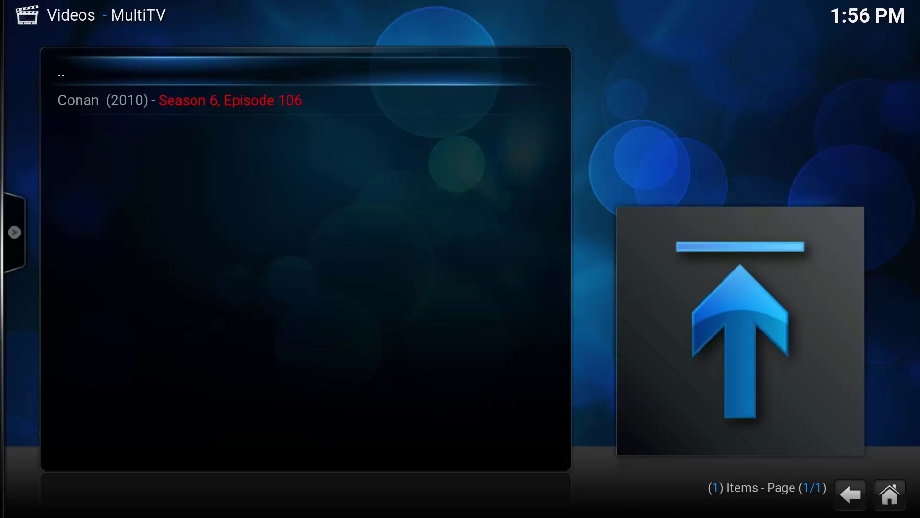
{"action": "key", "text": "Return"}
{"action": "key", "text": "Down"}
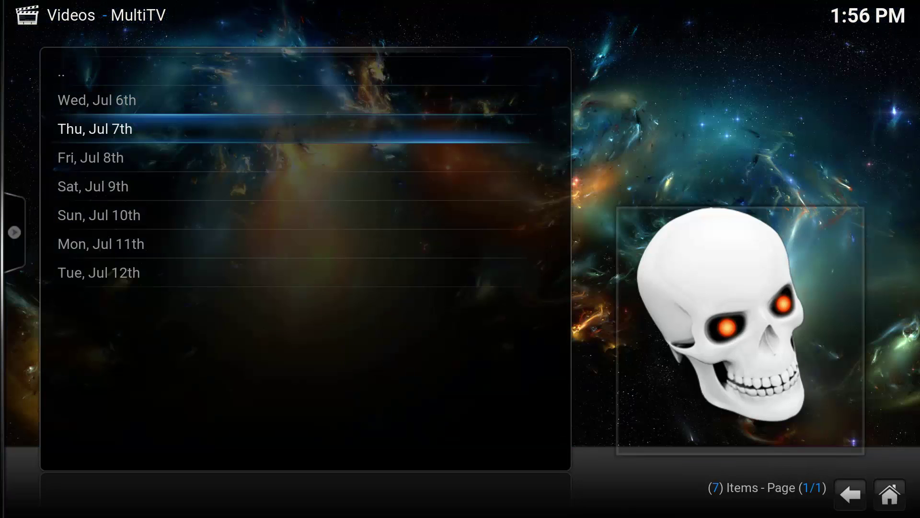
{"action": "key", "text": "Return"}
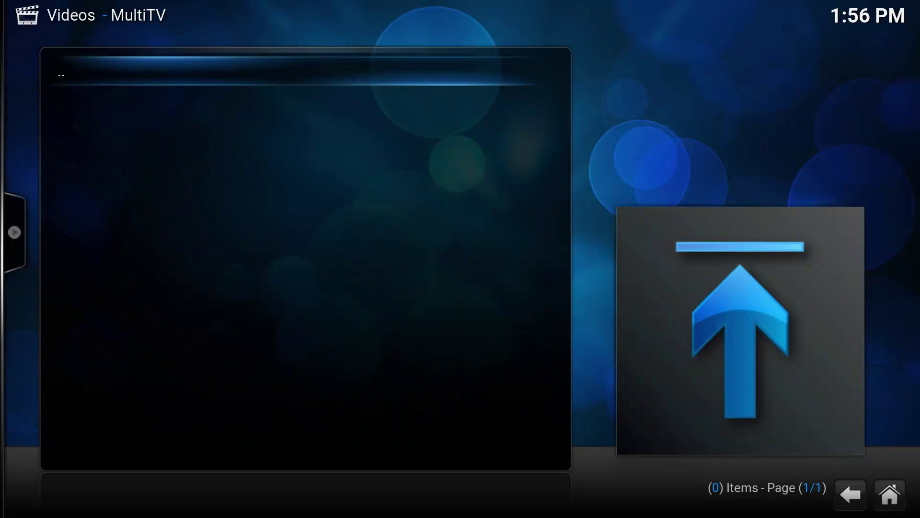
{"action": "key", "text": "Return"}
{"action": "key", "text": "Down"}
{"action": "key", "text": "Return"}
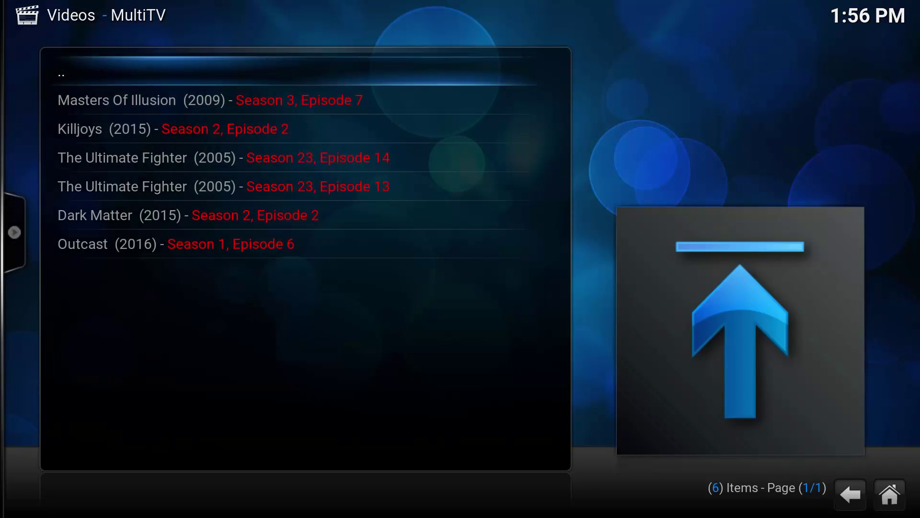
{"action": "key", "text": "Return"}
Step: Return to the MultiTV main menu with Latest Episodes selected
{"action": "key", "text": "BackSpace"}
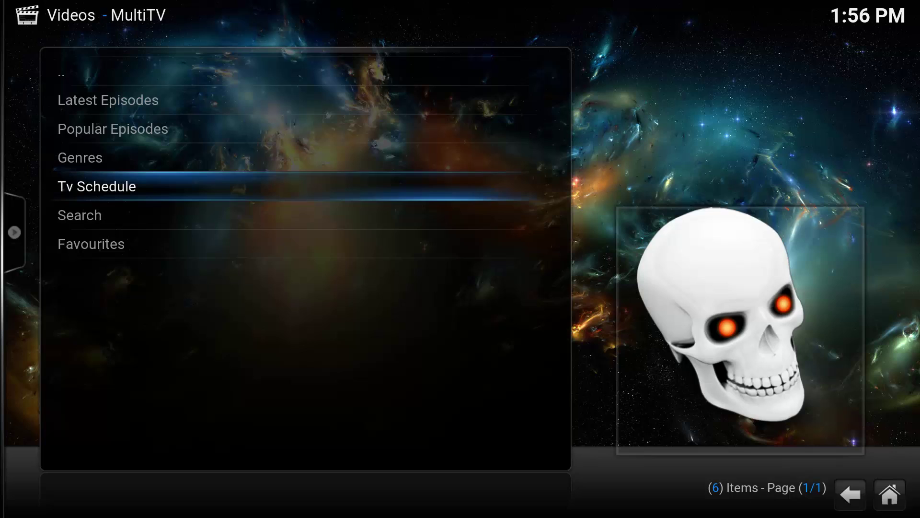
{"action": "key", "text": "Down"}
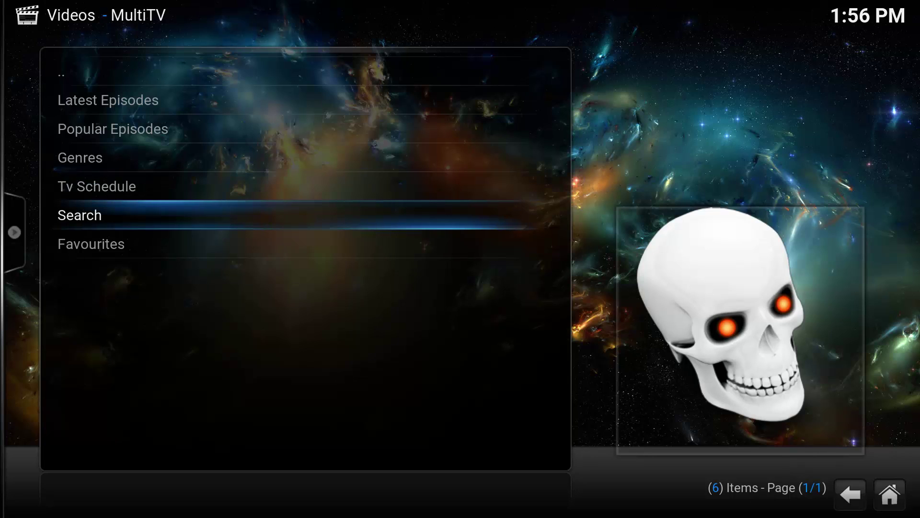
{"action": "key", "text": "Up"}
{"action": "key", "text": "Up"}
{"action": "key", "text": "Up"}
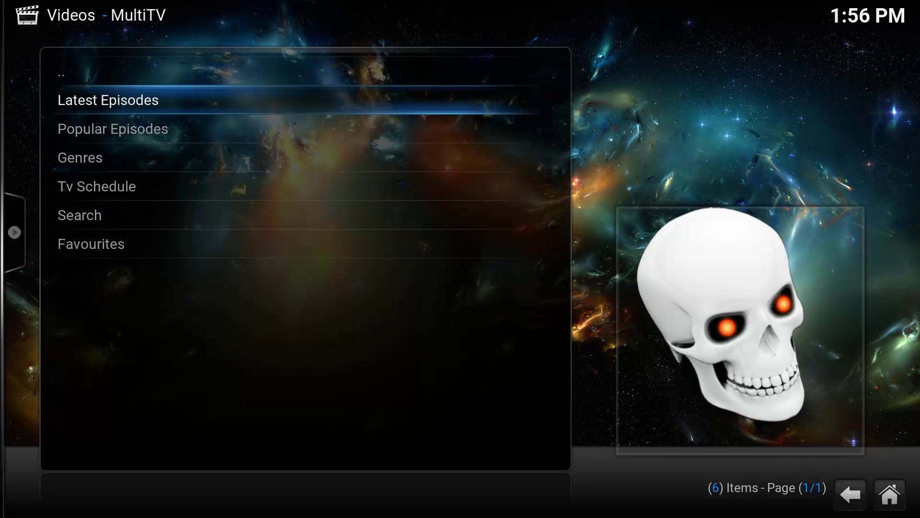
Step: Add Big Easy Motors Season 1 Episode 2 from Latest Episodes to MultiTV Favourites
{"action": "key", "text": "Return"}
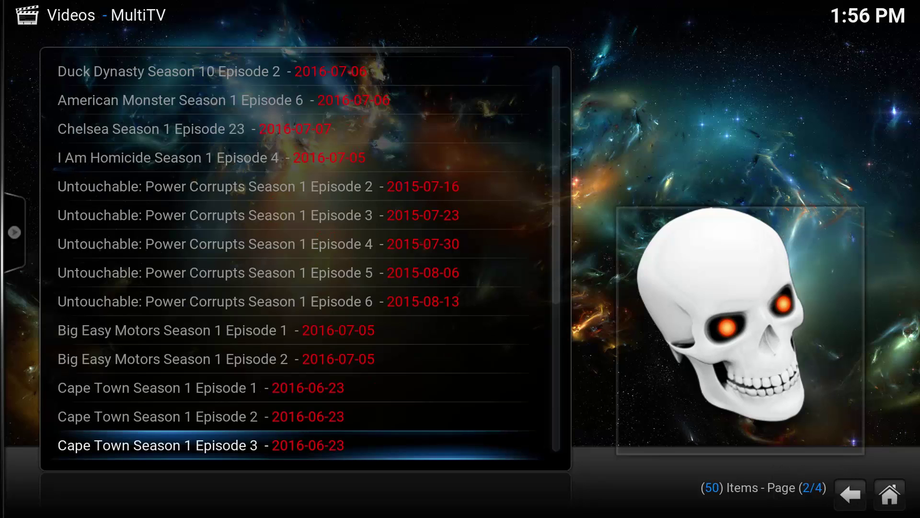
{"action": "key", "text": "Up"}
{"action": "key", "text": "Up"}
{"action": "key", "text": "Up"}
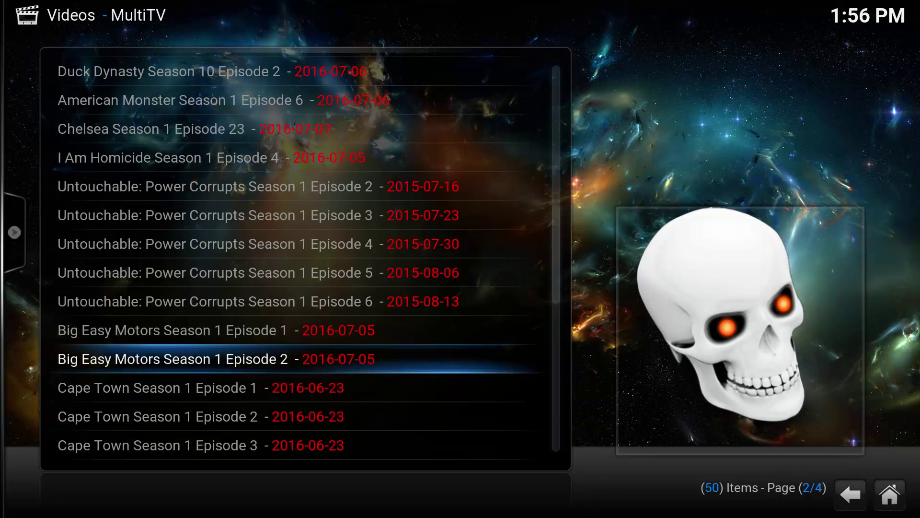
{"action": "key", "text": "c"}
{"action": "key", "text": "Escape"}
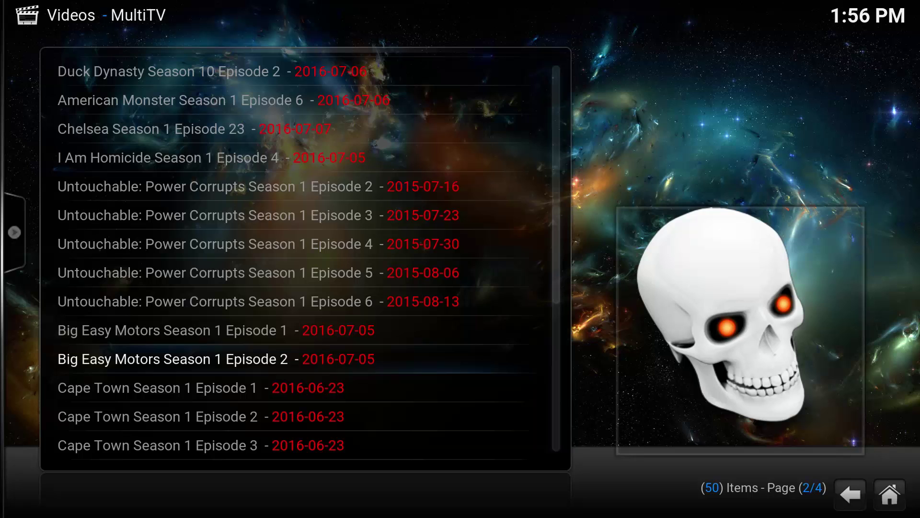
Step: Confirm the episode appears in MultiTV Favourites, then return to the Kodi home screen
{"action": "key", "text": "BackSpace"}
{"action": "key", "text": "Down"}
{"action": "key", "text": "Down"}
{"action": "key", "text": "Down"}
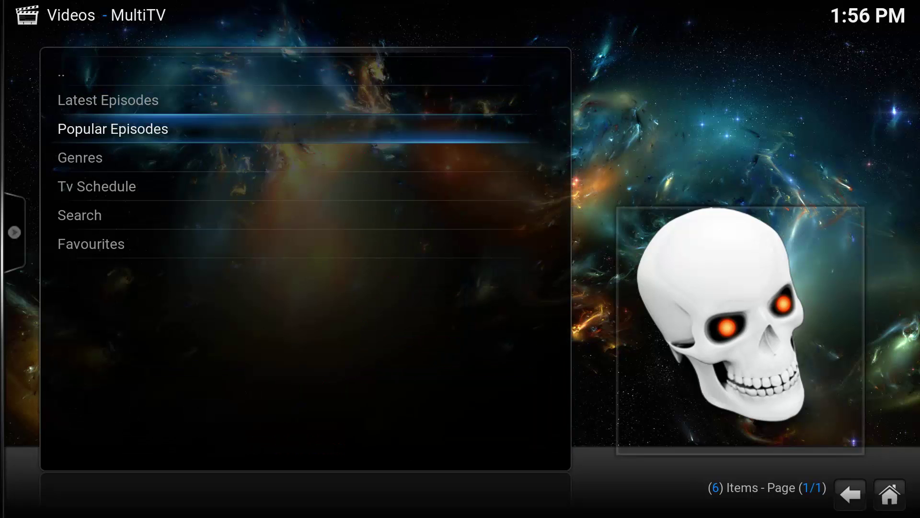
{"action": "key", "text": "Return"}
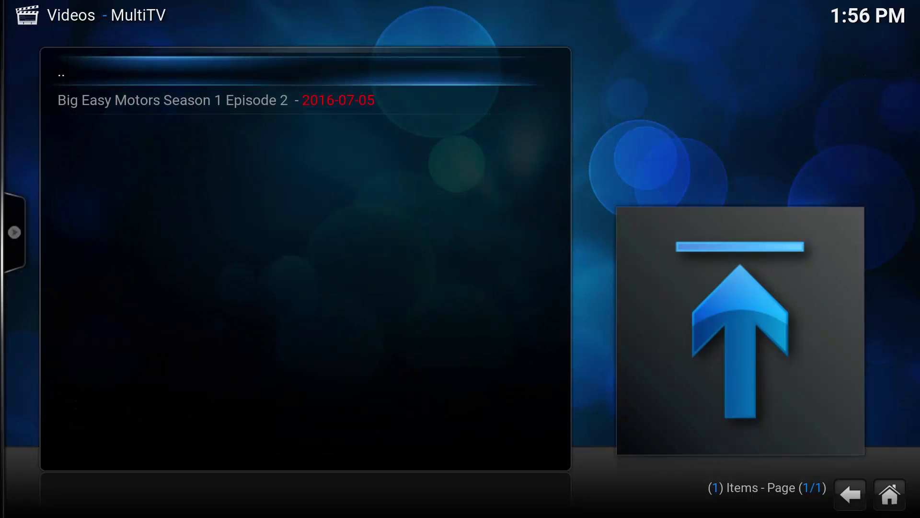
{"action": "key", "text": "Up"}
{"action": "key", "text": "Return"}
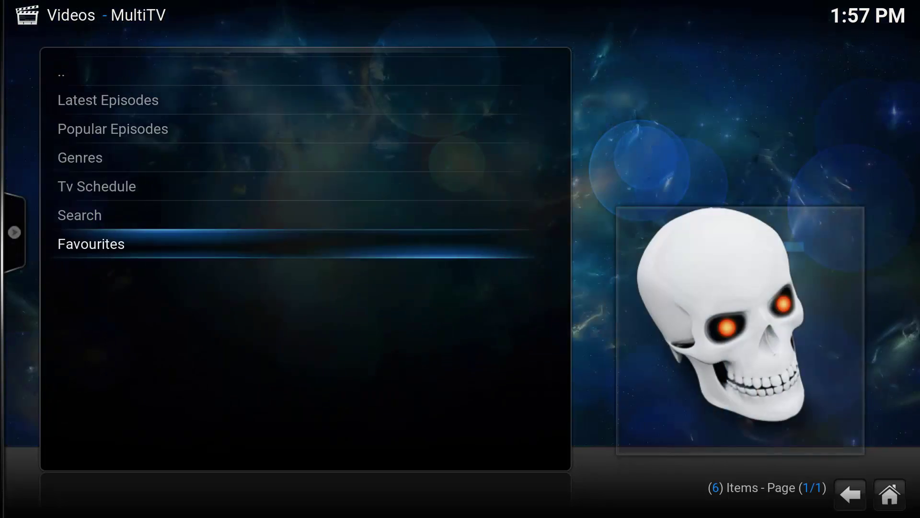
{"action": "key", "text": "BackSpace"}
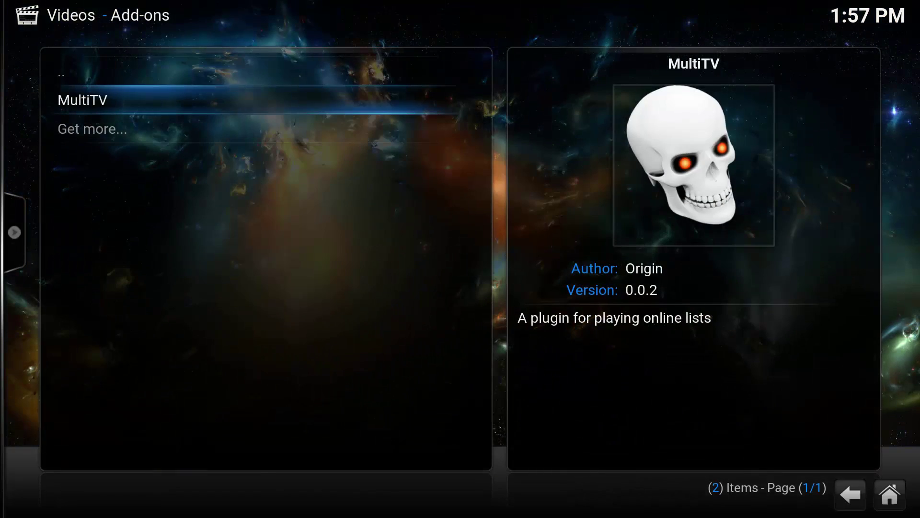
{"action": "key", "text": "BackSpace"}
{"action": "key", "text": "Right"}
{"action": "key", "text": "Right"}
{"action": "key", "text": "Right"}
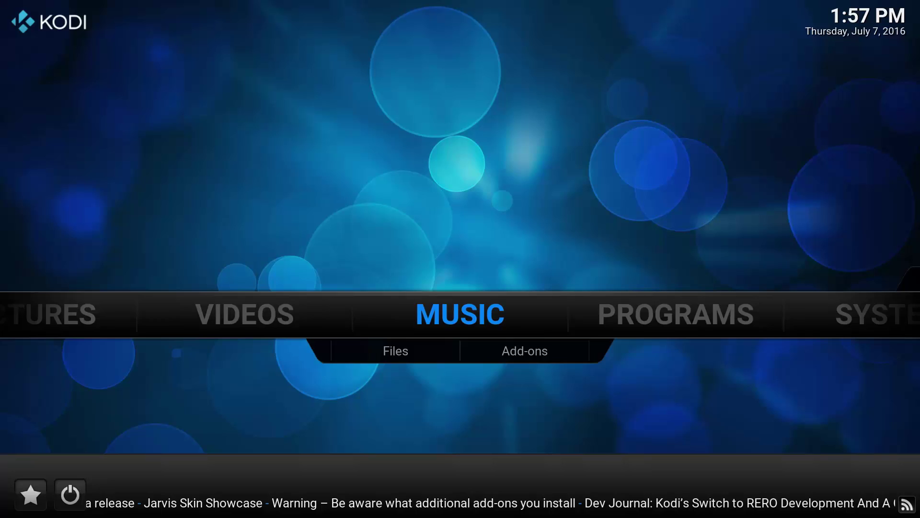